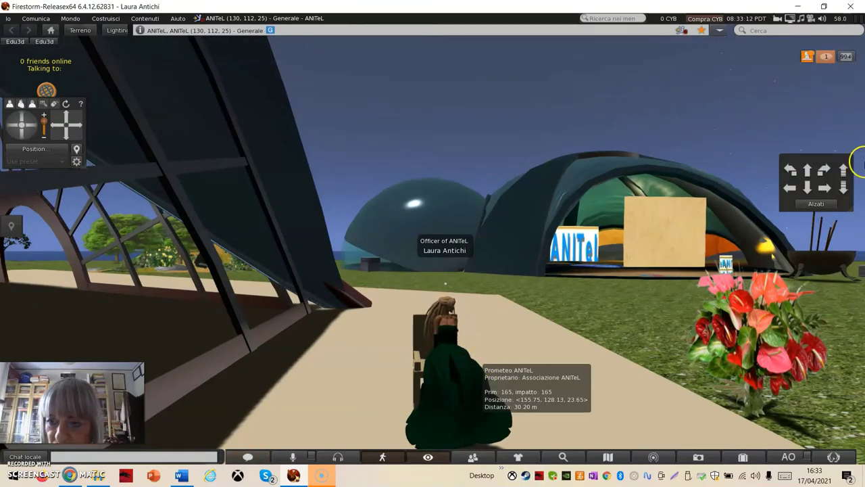
# Stand the avatar up from the chair and turn it to bring the chair into view beside it
pyautogui.click(815, 204)
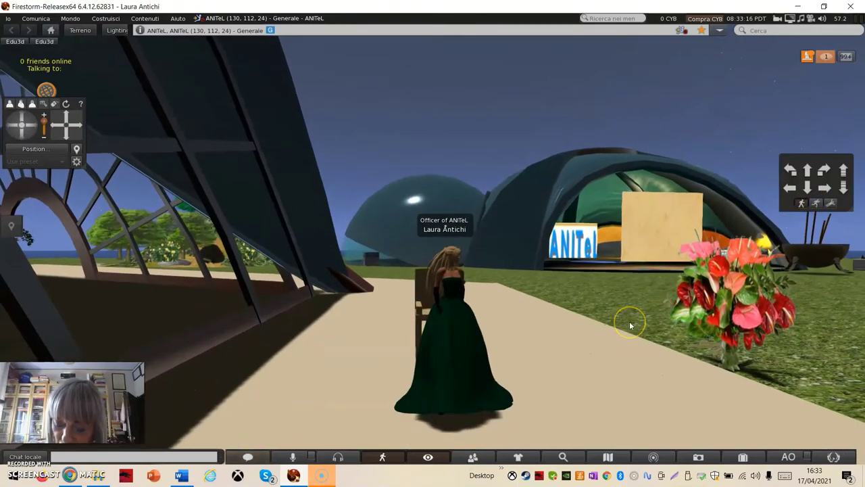
pyautogui.press('Left')
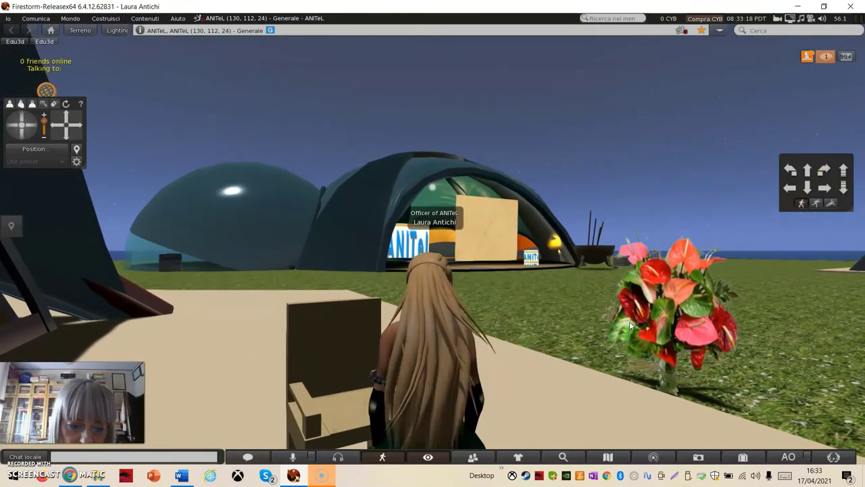
# Edit the chair part that holds the script, shift it along the X axis to 130.225, and deselect it
pyautogui.rightClick(336, 396)
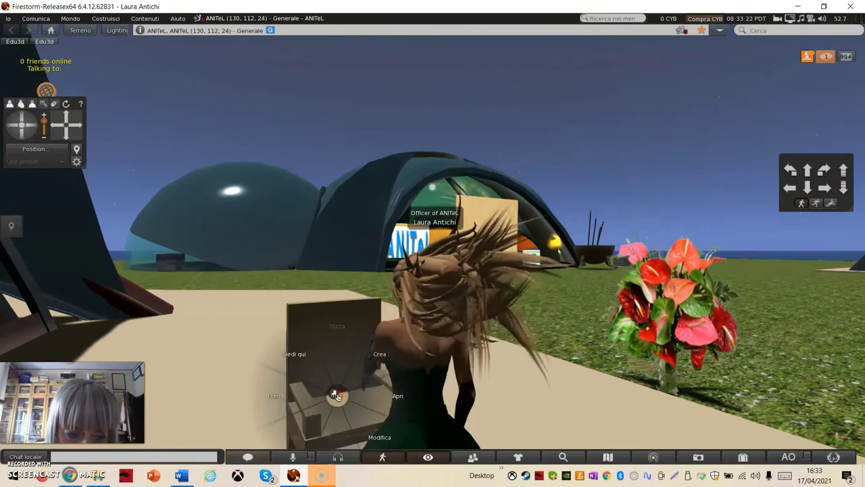
pyautogui.click(362, 421)
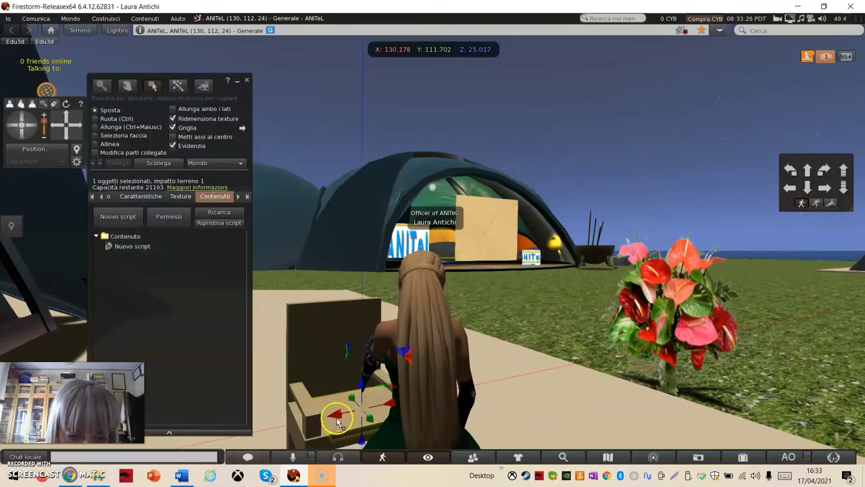
pyautogui.moveTo(337, 421); pyautogui.dragTo(336, 420)
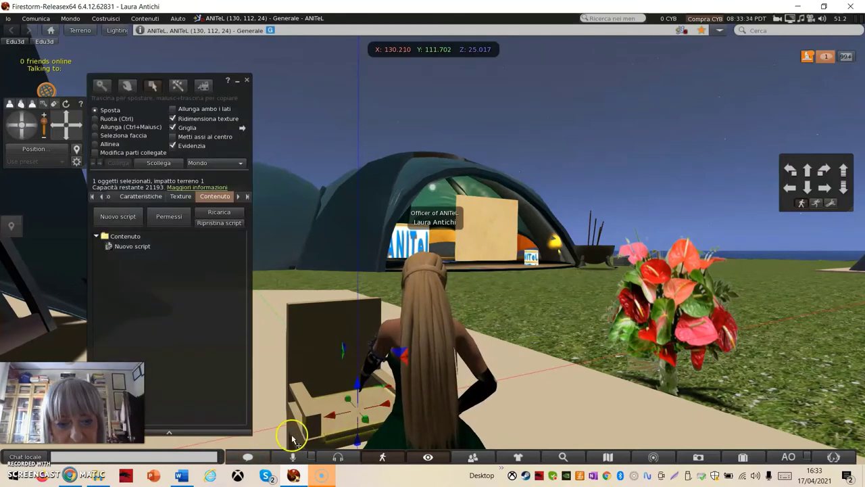
pyautogui.moveTo(333, 420); pyautogui.dragTo(331, 421)
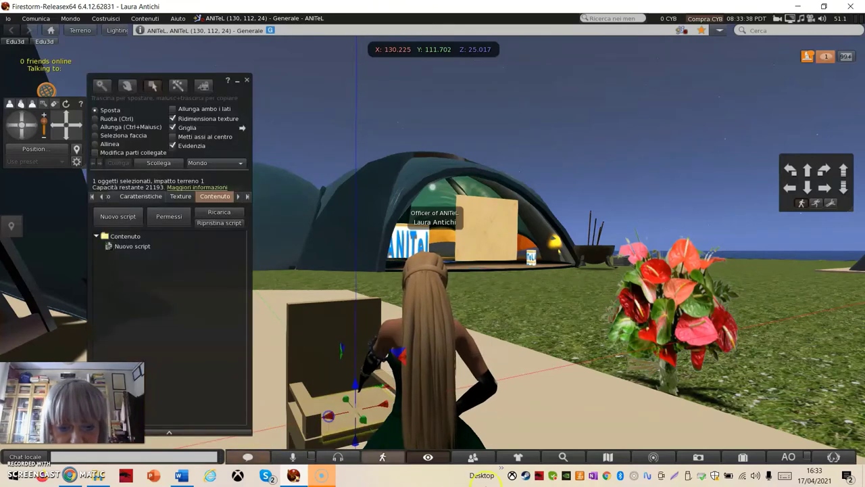
pyautogui.click(534, 392)
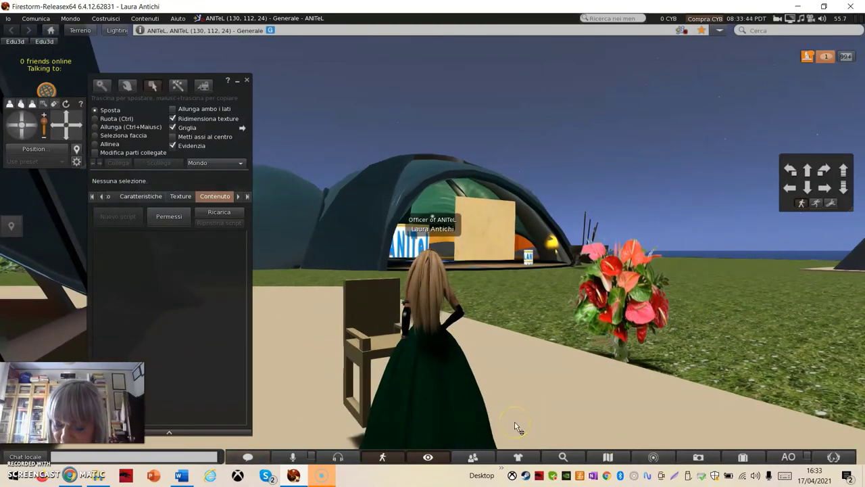
# Select the chair's leg frames, seat parts and backrest together, and link the five selected parts into one object
pyautogui.press('Down')
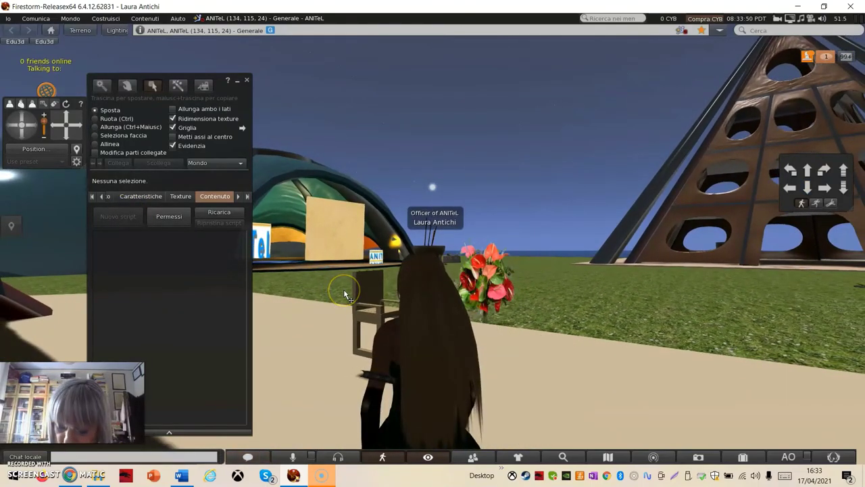
pyautogui.press('Left')
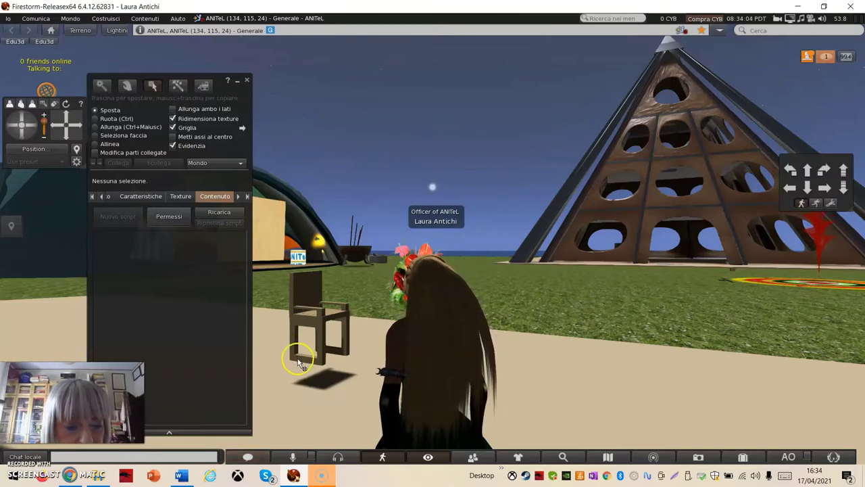
pyautogui.click(299, 361)
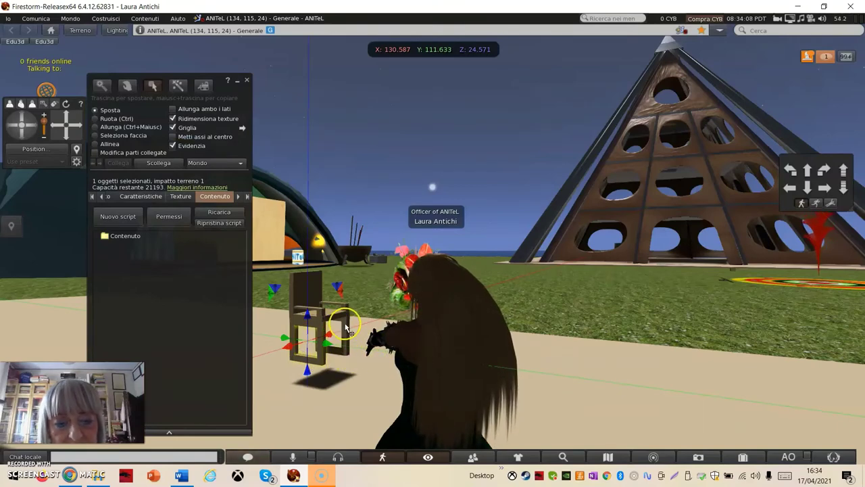
pyautogui.moveTo(346, 327); pyautogui.dragTo(320, 333)
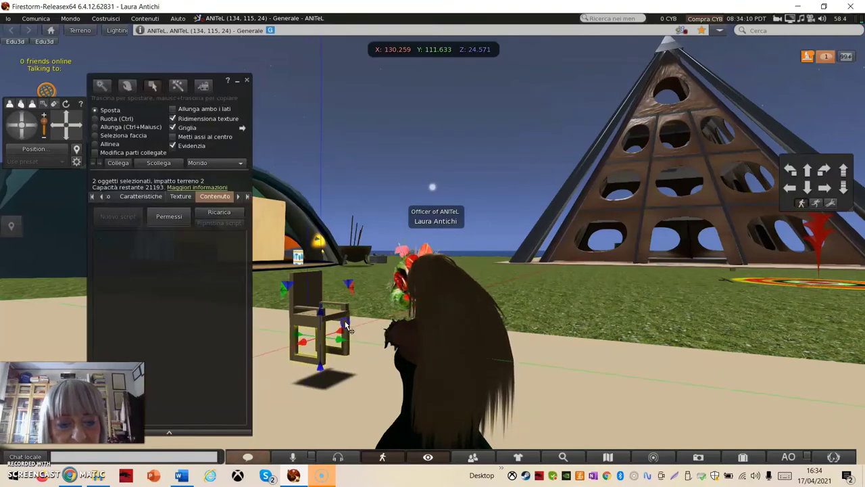
pyautogui.click(310, 327)
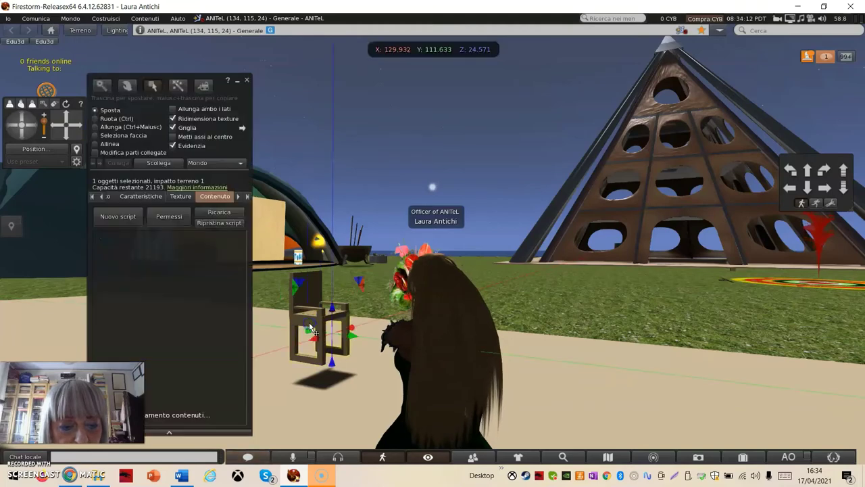
pyautogui.keyDown('shift'); pyautogui.click(310, 328); pyautogui.keyUp('shift')
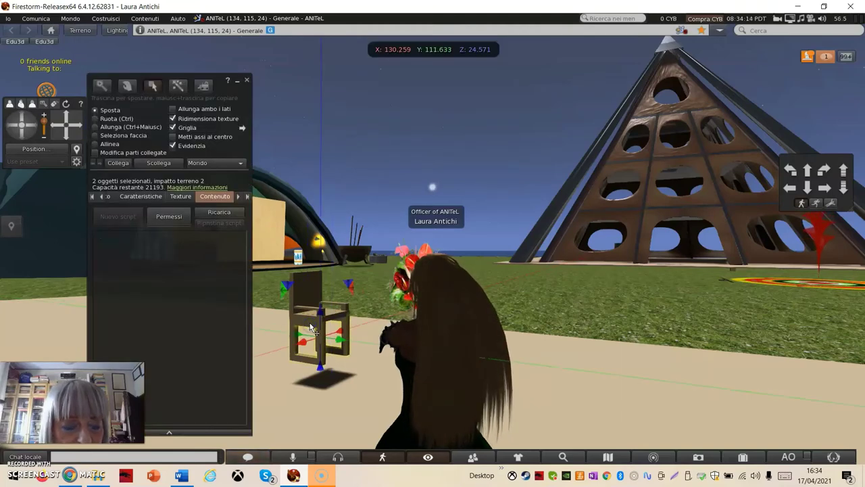
pyautogui.click(334, 332)
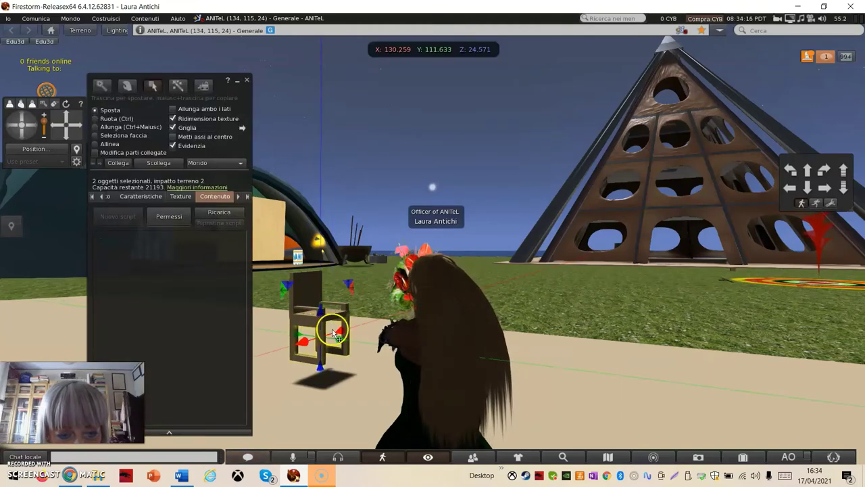
pyautogui.keyDown('shift'); pyautogui.click(304, 327); pyautogui.keyUp('shift')
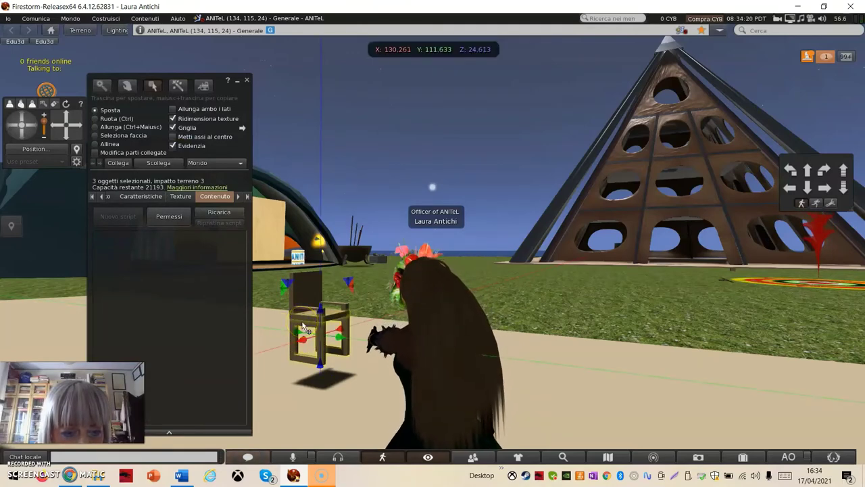
pyautogui.moveTo(302, 326)
pyautogui.mouseDown()
pyautogui.moveTo(297, 318)
pyautogui.moveTo(310, 312)
pyautogui.mouseUp()
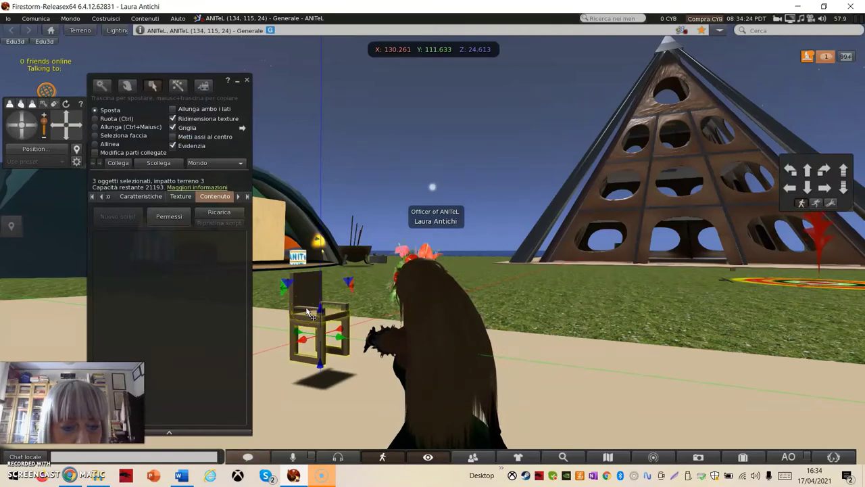
pyautogui.keyDown('shift'); pyautogui.click(308, 312); pyautogui.keyUp('shift')
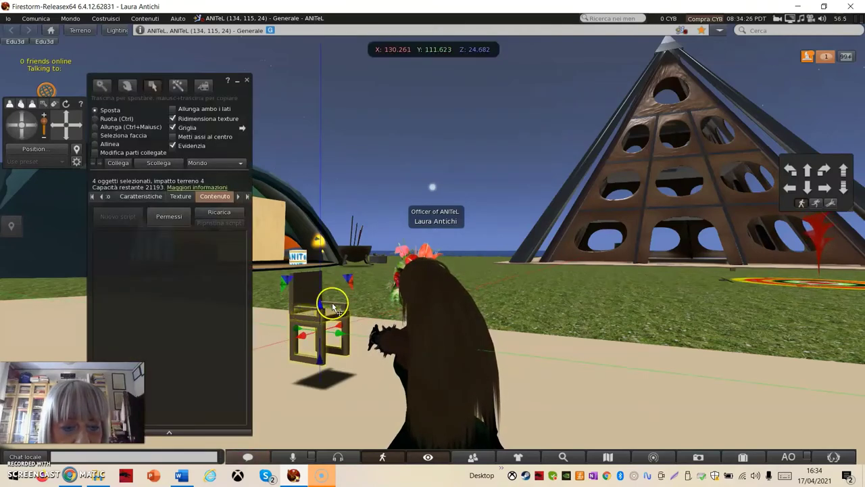
pyautogui.click(333, 304)
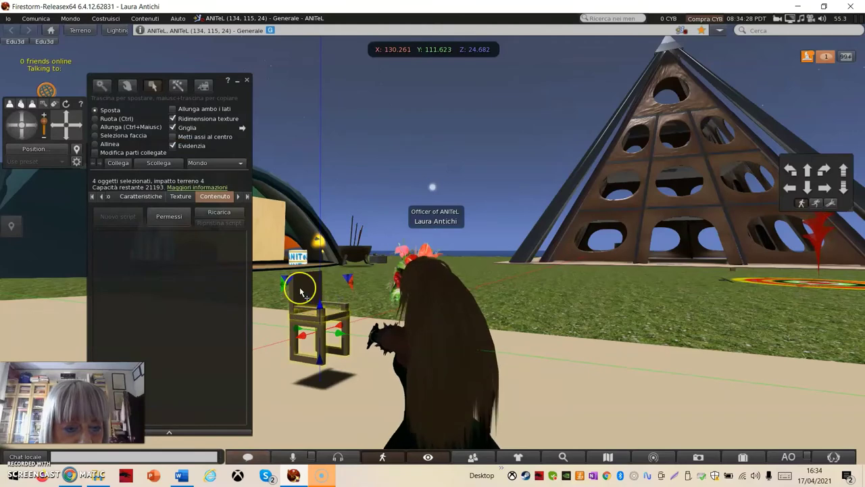
pyautogui.keyDown('shift'); pyautogui.click(302, 292); pyautogui.keyUp('shift')
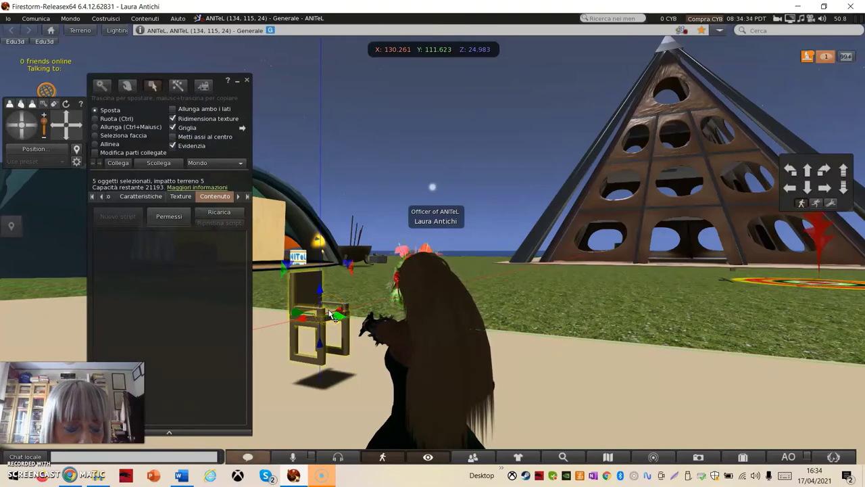
pyautogui.click(454, 368)
pyautogui.moveTo(332, 324)
pyautogui.mouseDown()
pyautogui.moveTo(330, 311)
pyautogui.moveTo(333, 320)
pyautogui.mouseUp()
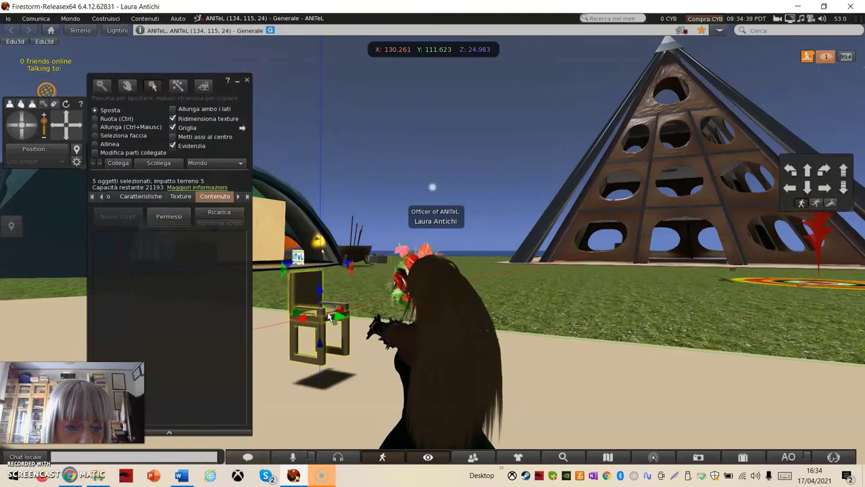
pyautogui.click(118, 164)
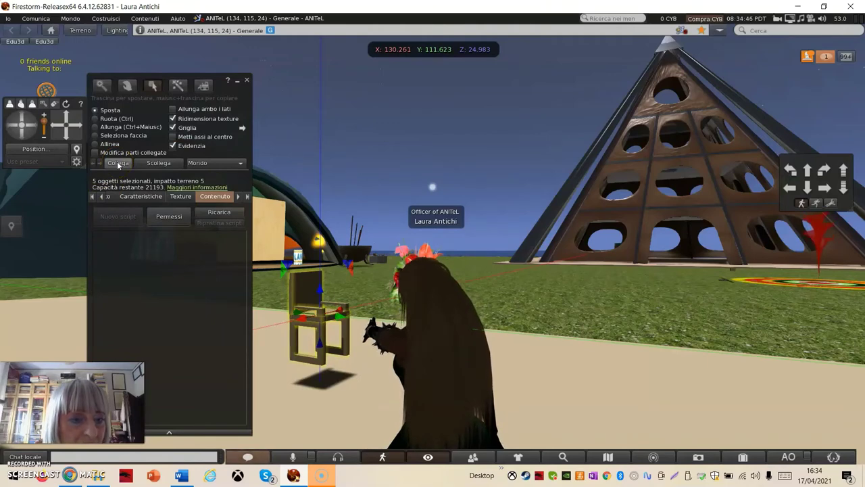
pyautogui.click(119, 164)
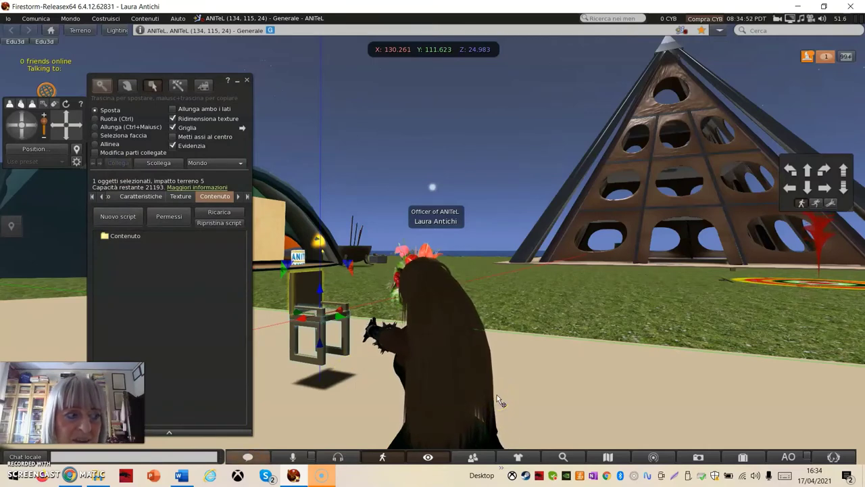
pyautogui.click(589, 426)
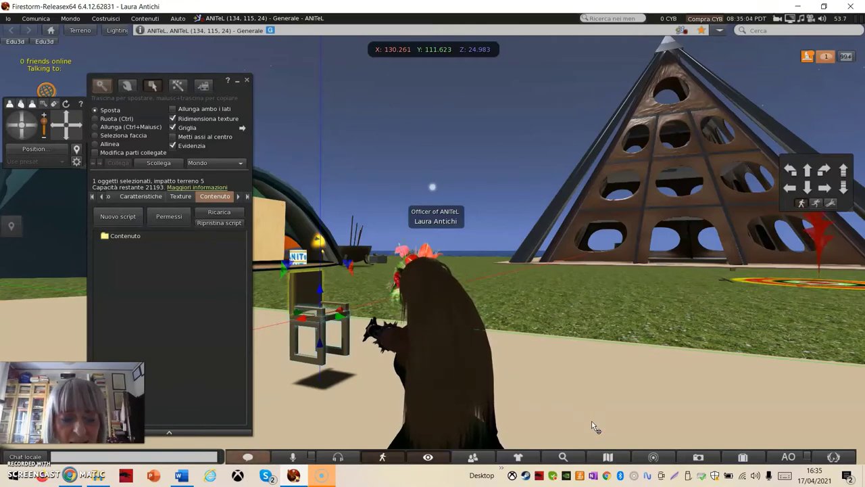
pyautogui.click(572, 416)
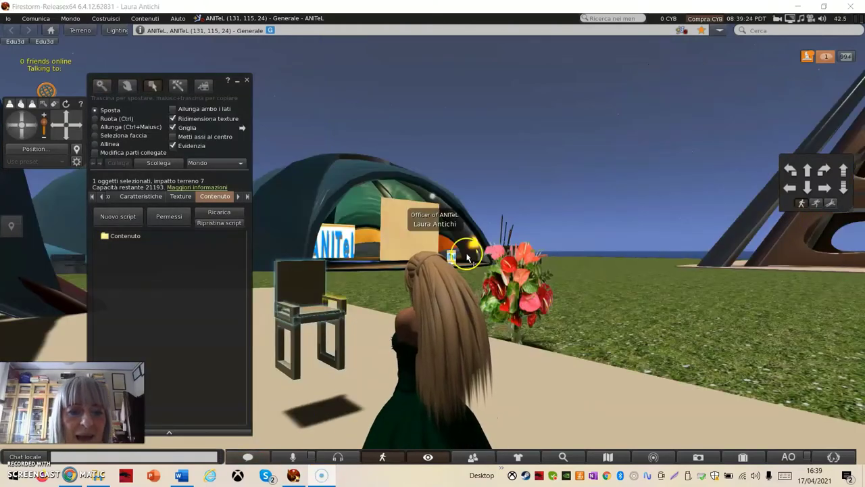
# Lower the whole linked chair along the Z axis to 24.506 so that it stands on the walkway
pyautogui.click(297, 277)
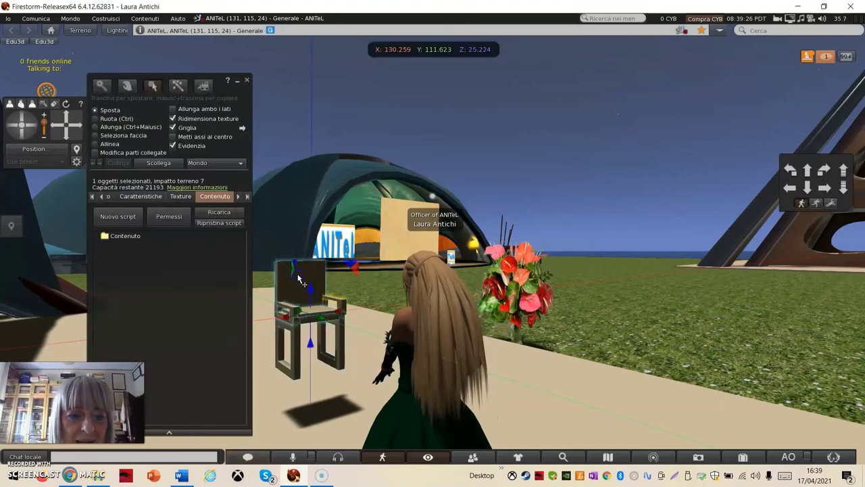
pyautogui.moveTo(308, 291); pyautogui.dragTo(323, 342)
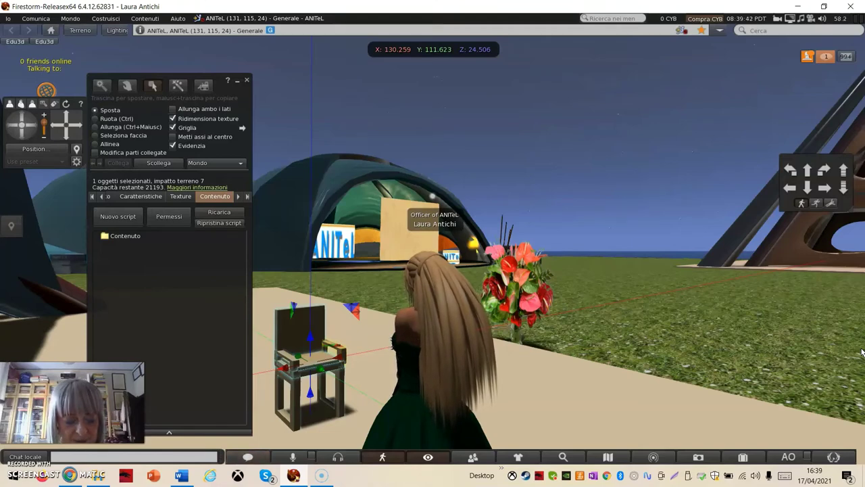
pyautogui.hotkey('ctrl', '1')
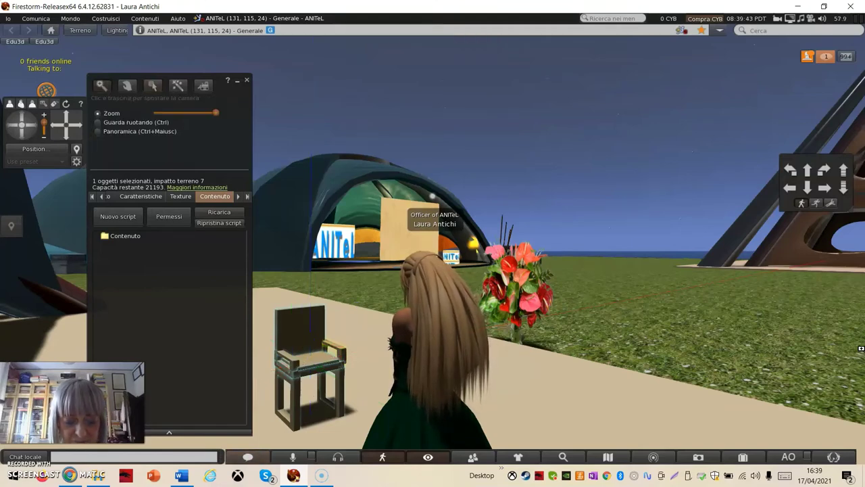
pyautogui.hotkey('ctrl', '3')
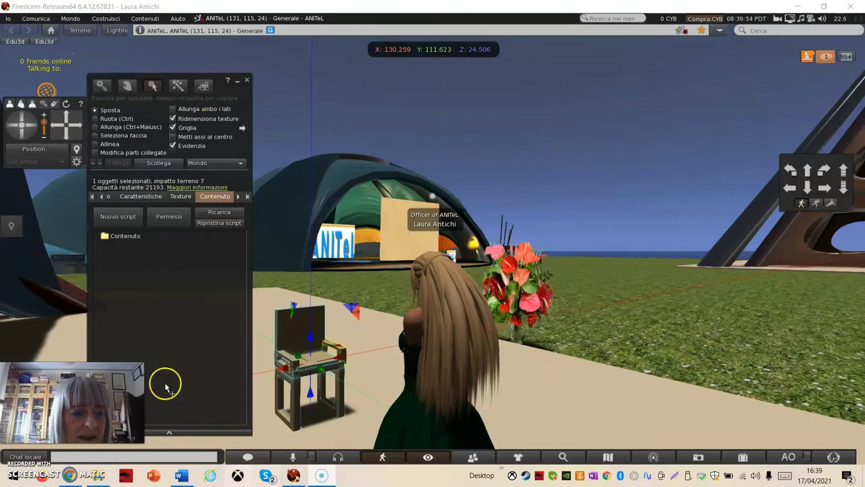
# Name the linked chair "Sedia" and give it the description "sedia con seduta"
pyautogui.click(101, 197)
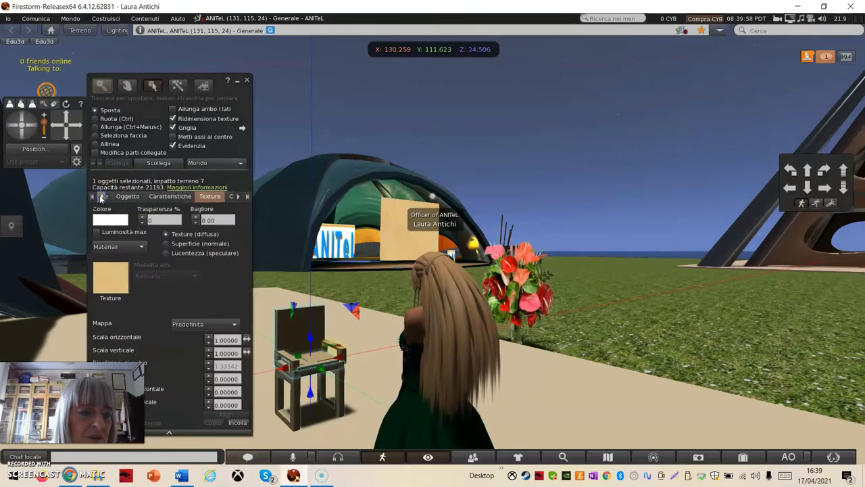
pyautogui.click(102, 197)
pyautogui.click(103, 197)
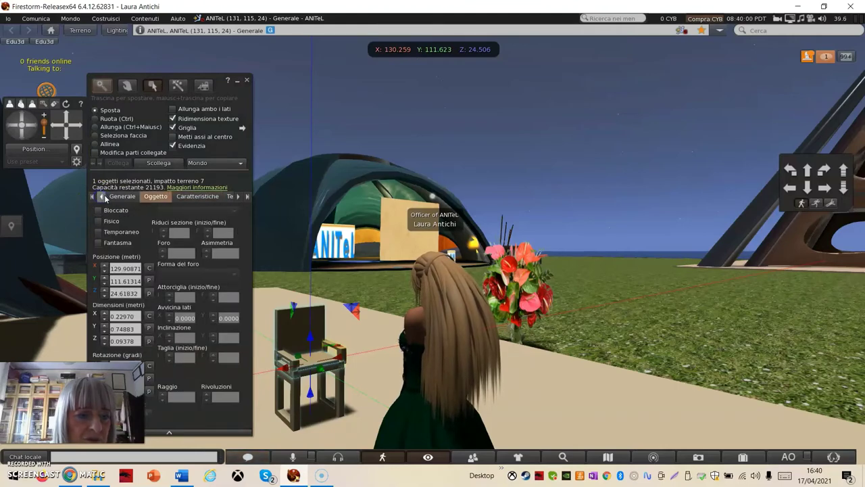
pyautogui.click(120, 196)
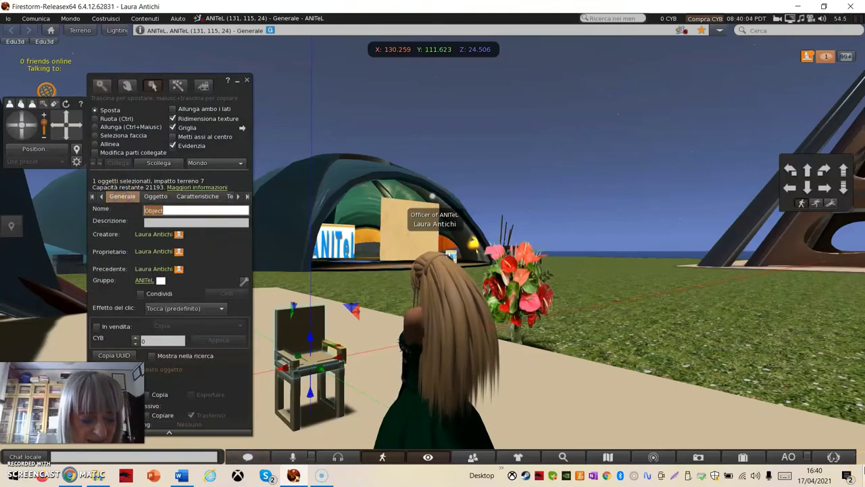
pyautogui.write('Sedia')
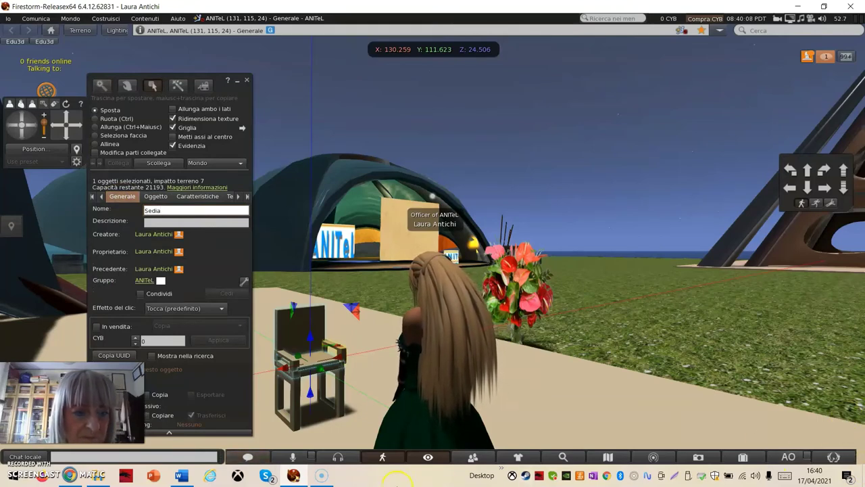
pyautogui.click(164, 221)
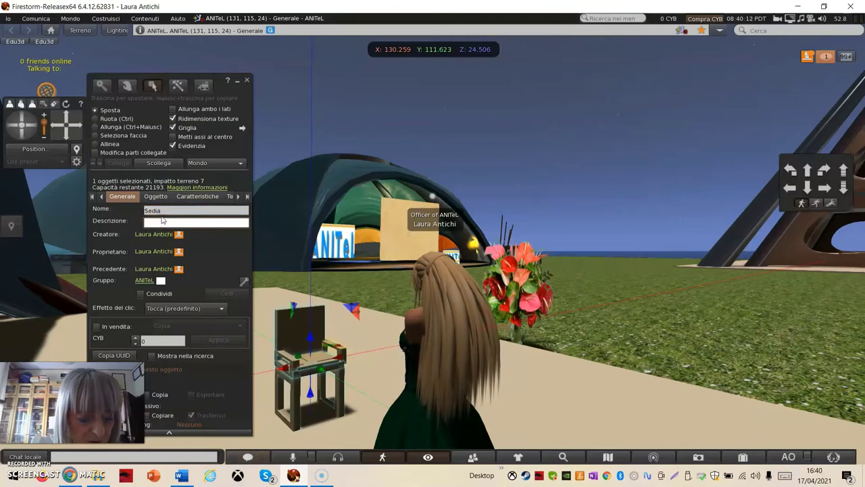
pyautogui.write('sedia c')
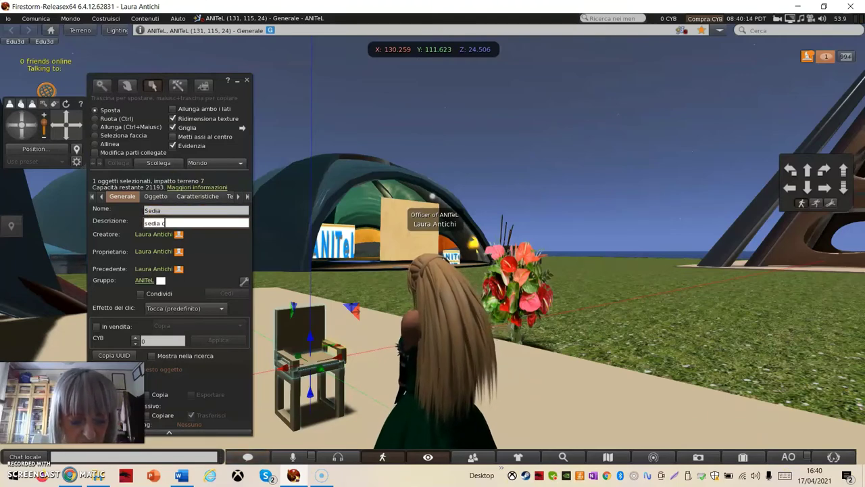
pyautogui.write('on seduta')
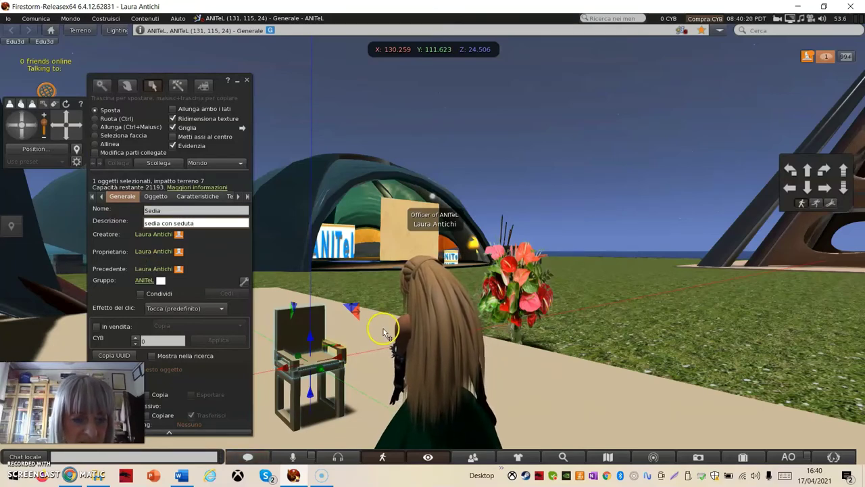
# Share the chair with its group, let anyone copy it, and allow the next owner to modify, copy and transfer it
pyautogui.click(139, 295)
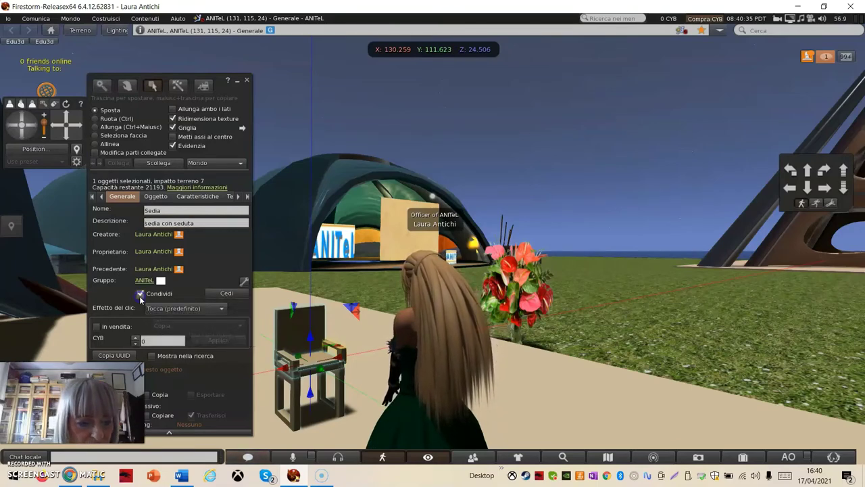
pyautogui.click(112, 327)
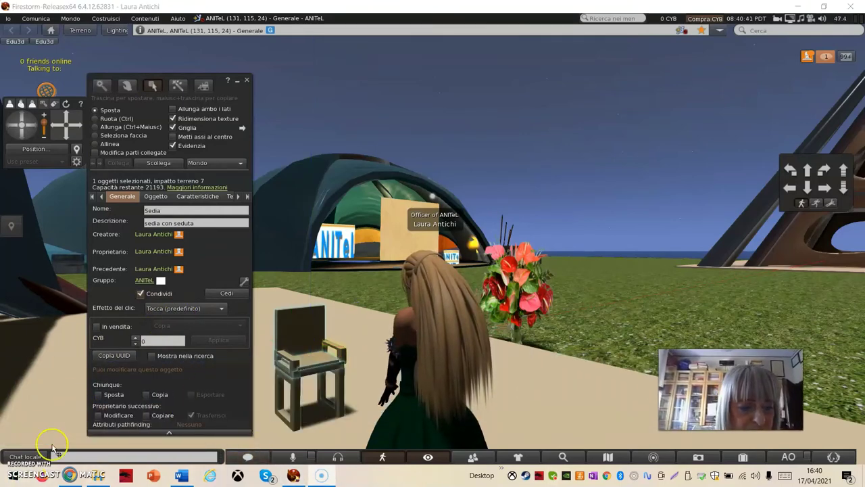
pyautogui.click(146, 395)
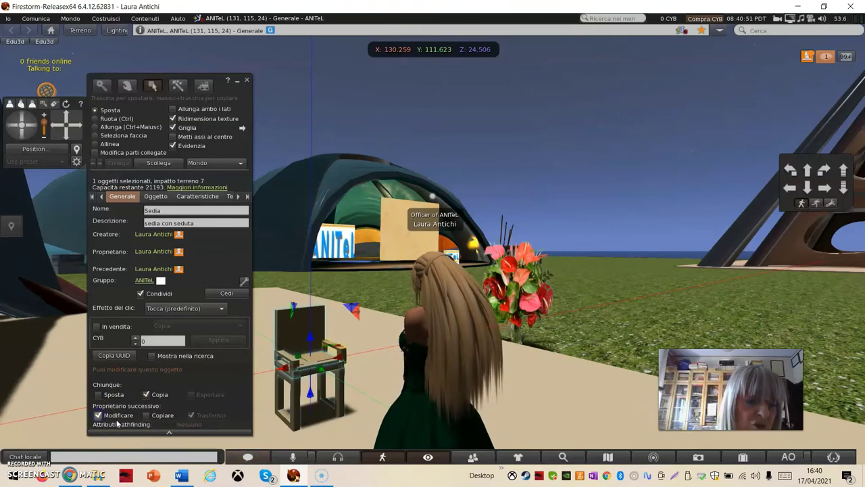
pyautogui.click(236, 420)
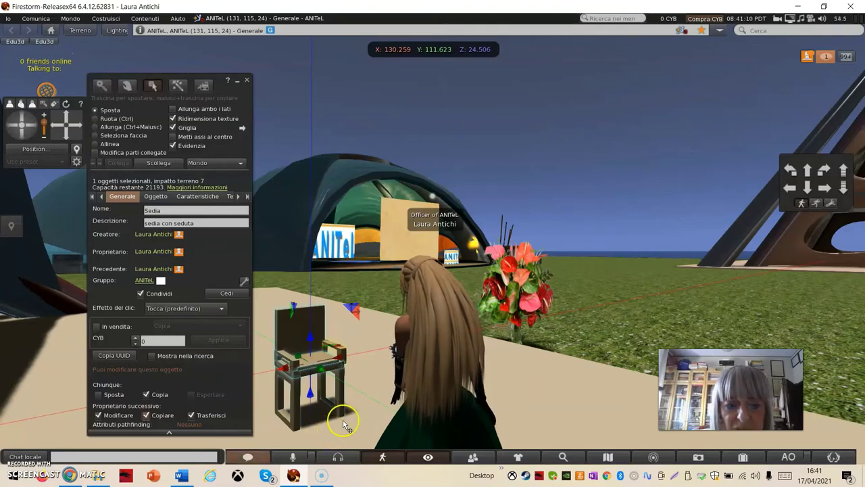
pyautogui.click(322, 430)
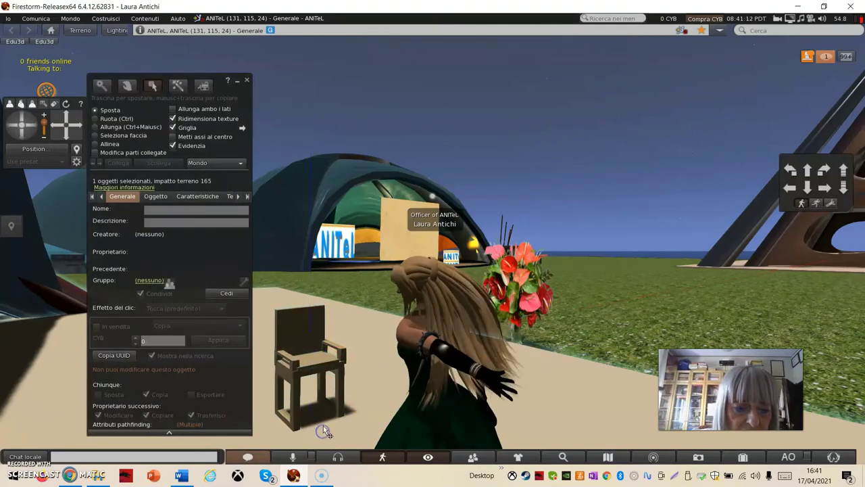
# Select the chair again, enable editing of linked parts, and shift all its selected parts along the X axis to 130.005
pyautogui.click(285, 370)
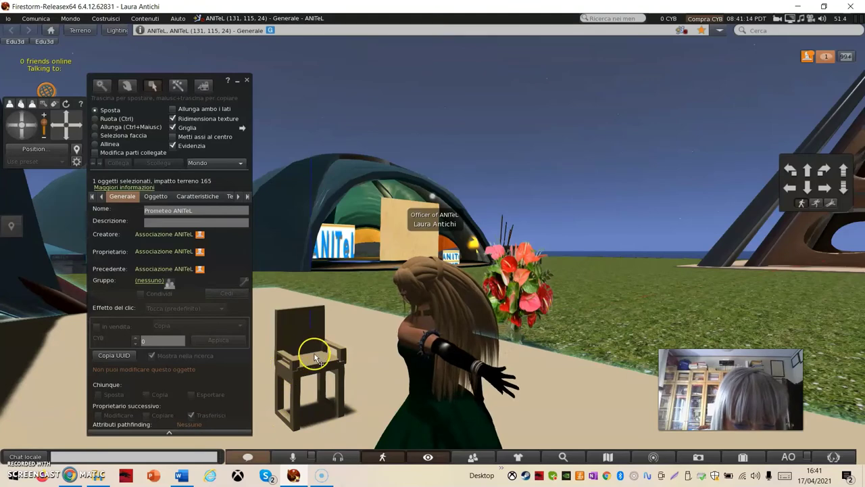
pyautogui.click(313, 358)
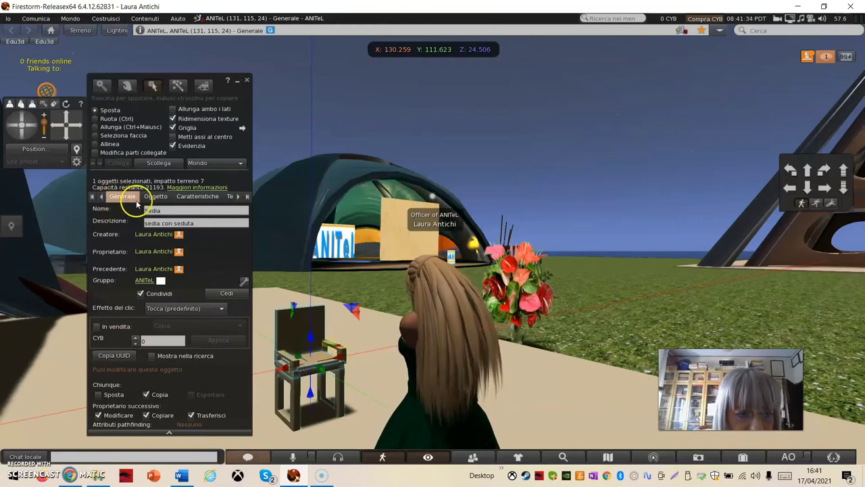
pyautogui.click(84, 160)
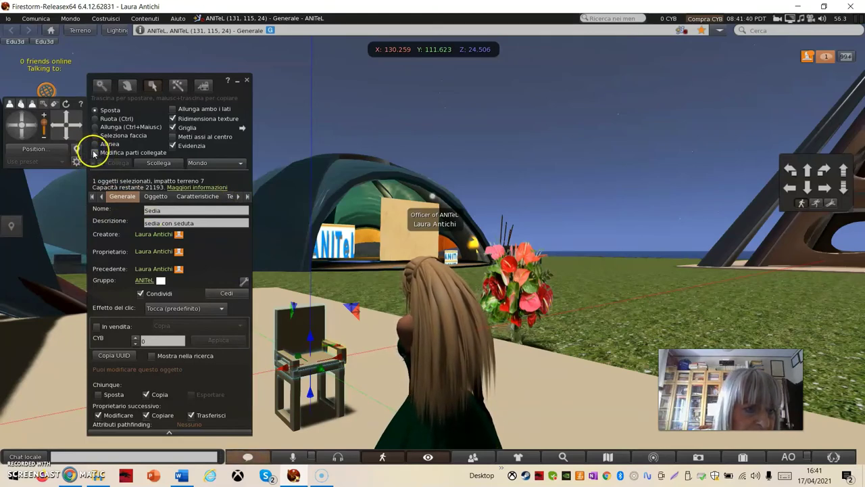
pyautogui.click(94, 153)
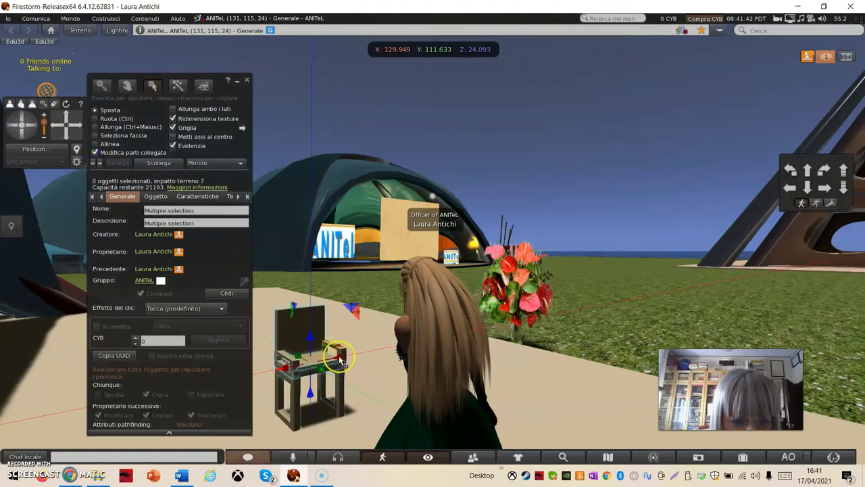
pyautogui.moveTo(338, 360); pyautogui.dragTo(334, 363)
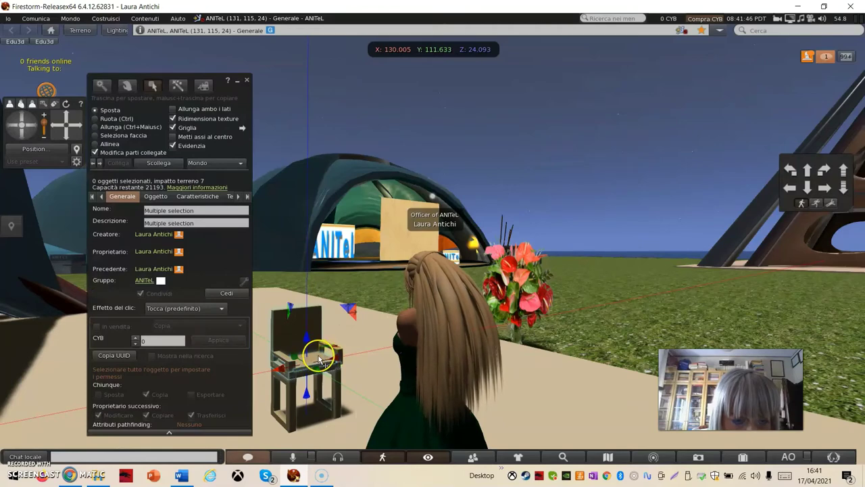
# Select only the chair's seat part, shift it along the X axis to 130.359, and deselect it
pyautogui.click(321, 359)
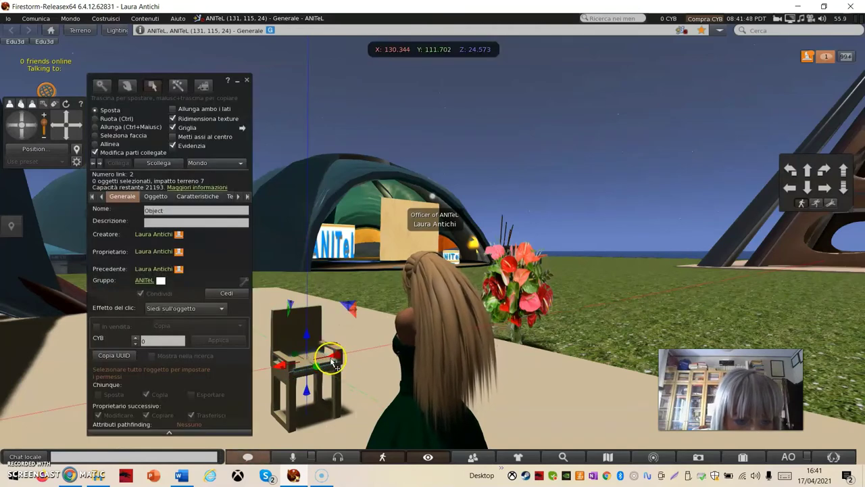
pyautogui.moveTo(277, 368); pyautogui.dragTo(280, 369)
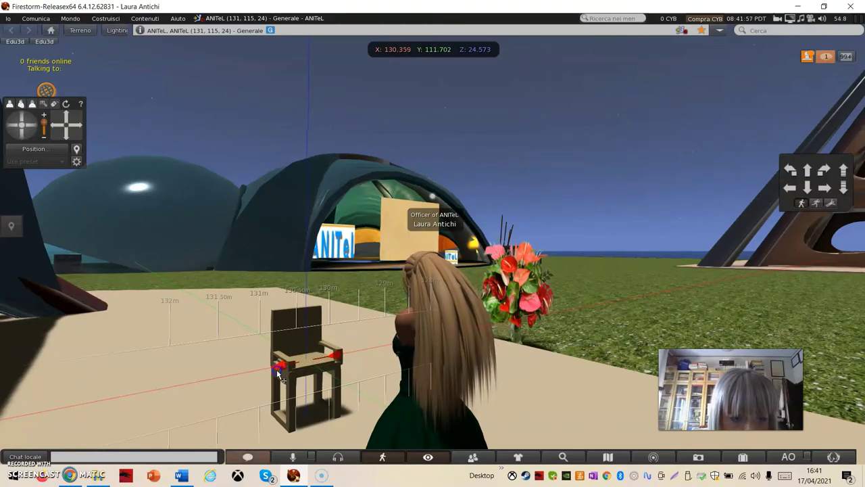
pyautogui.moveTo(278, 372); pyautogui.dragTo(278, 372)
pyautogui.click(368, 358)
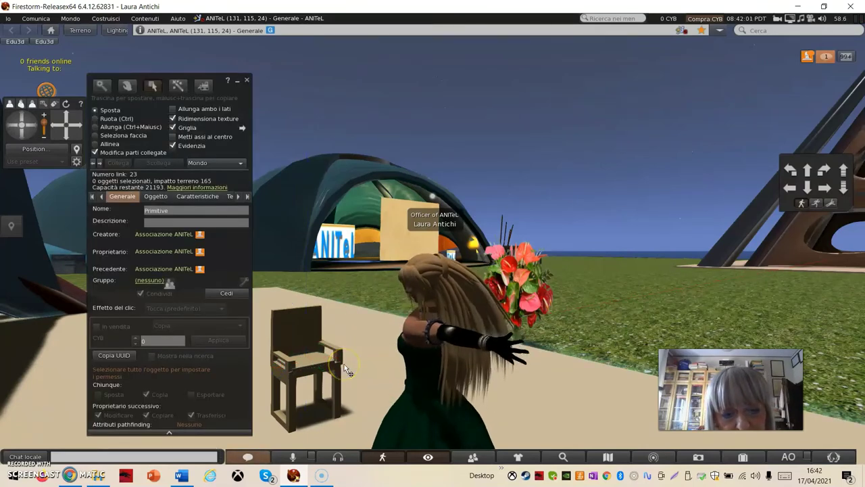
# Apply the "pelle azzurra" texture to the chair's backrest alone and deselect it
pyautogui.click(304, 358)
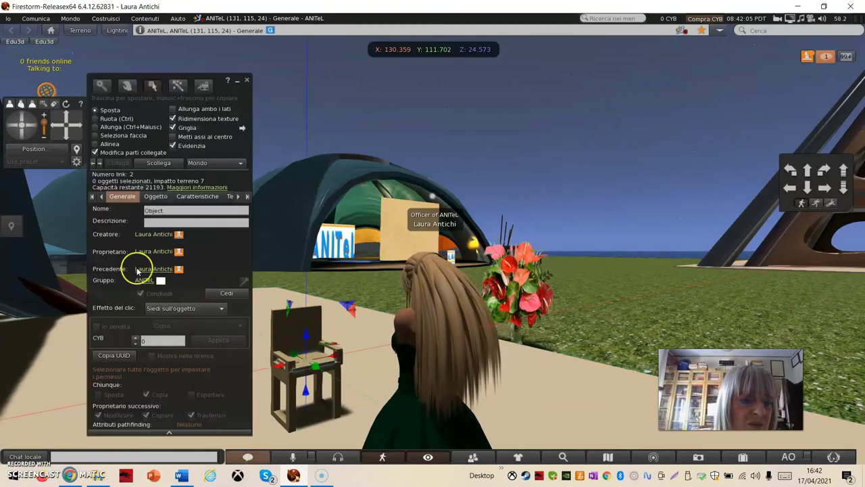
pyautogui.click(289, 348)
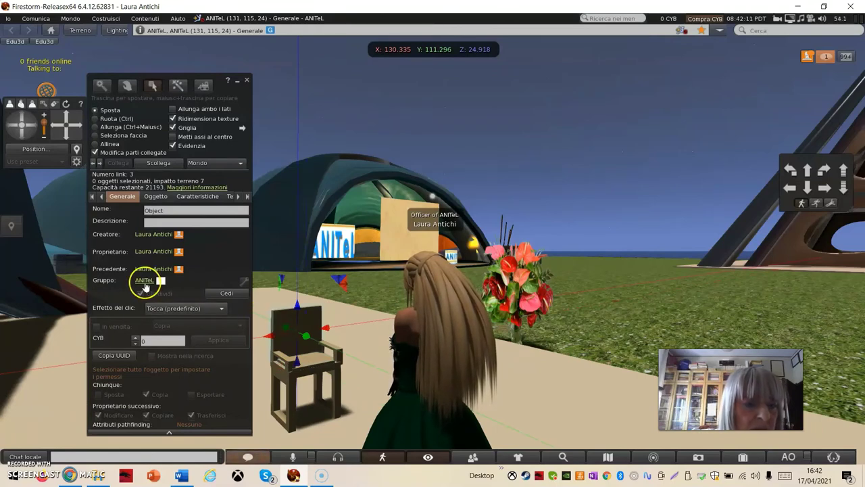
pyautogui.click(238, 198)
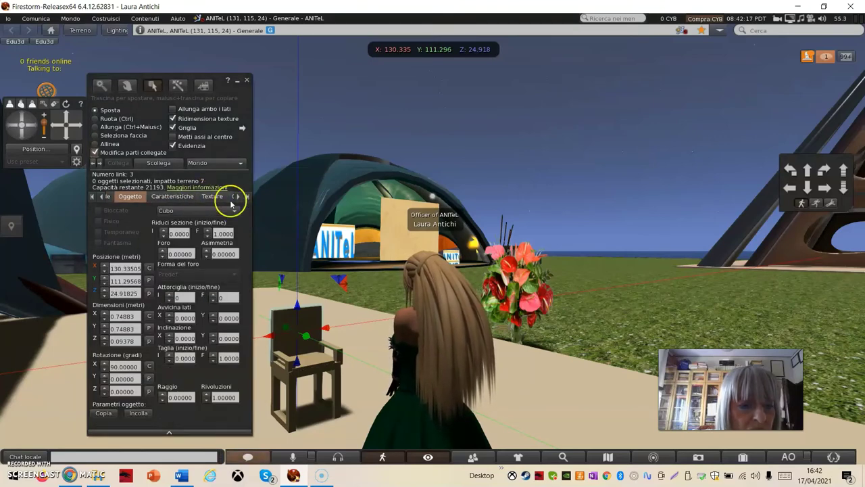
pyautogui.click(209, 196)
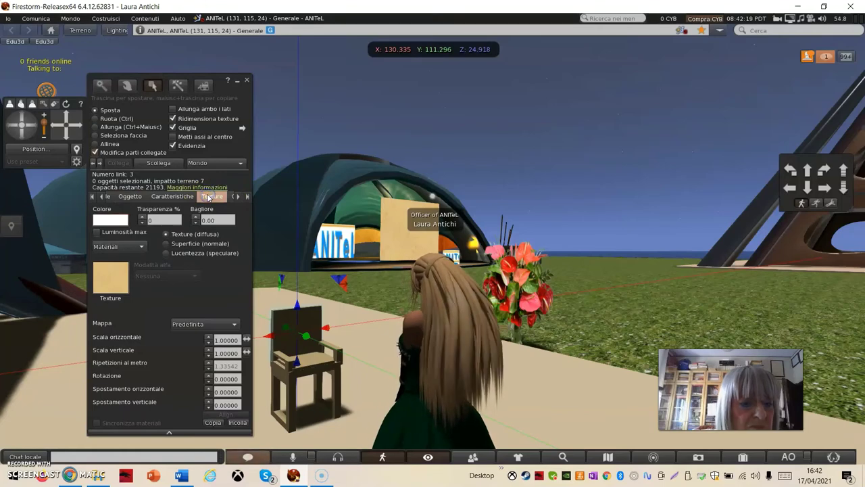
pyautogui.click(107, 287)
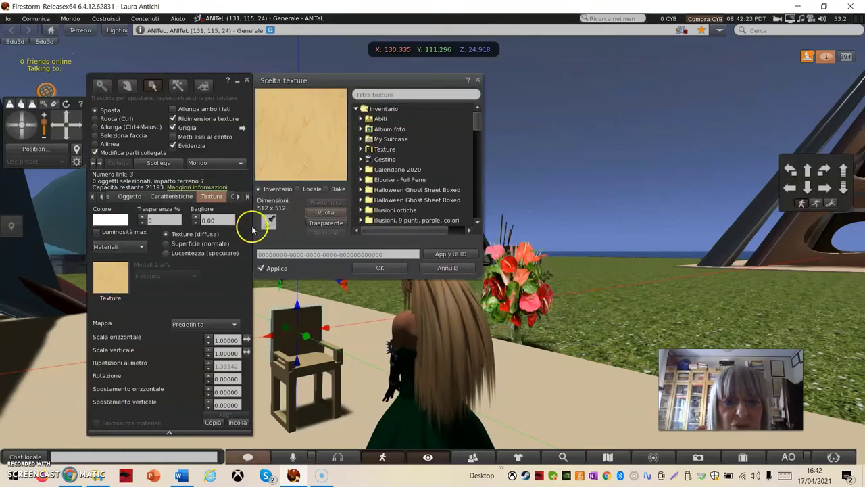
pyautogui.click(360, 149)
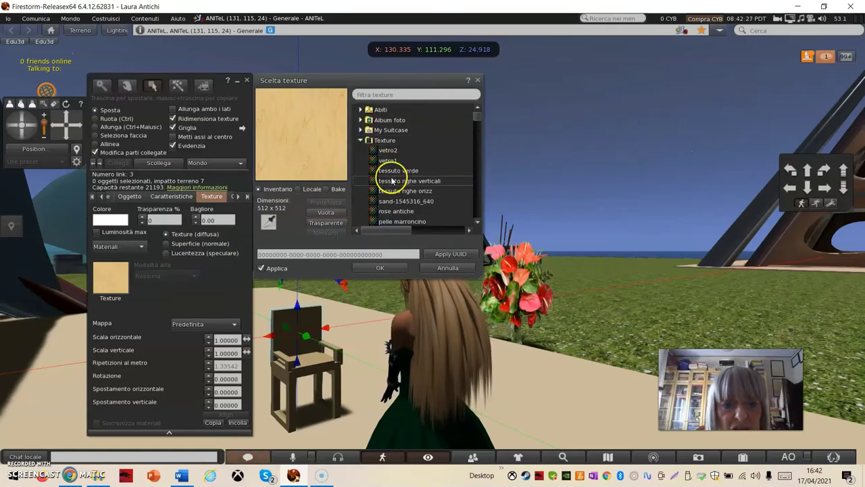
pyautogui.scroll(-3, 389, 173)
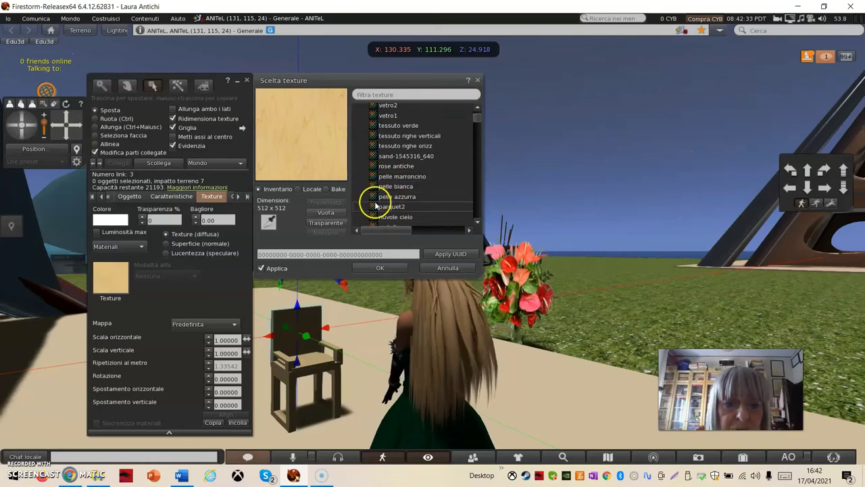
pyautogui.click(370, 197)
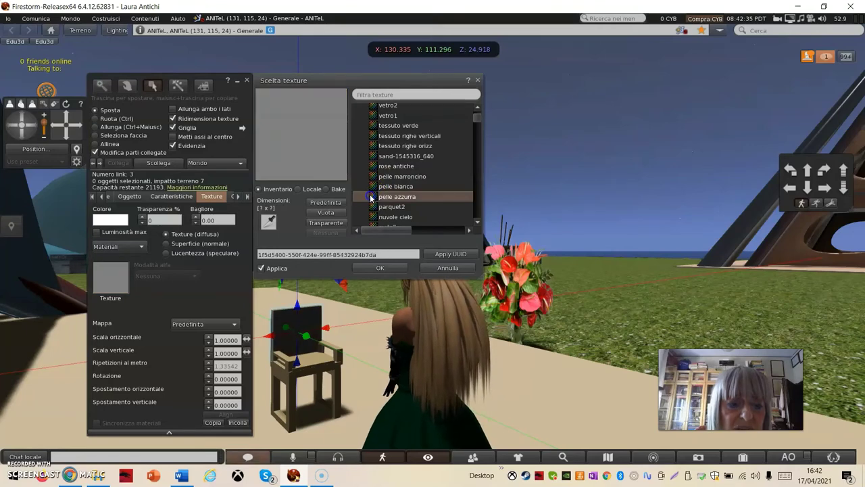
pyautogui.click(381, 269)
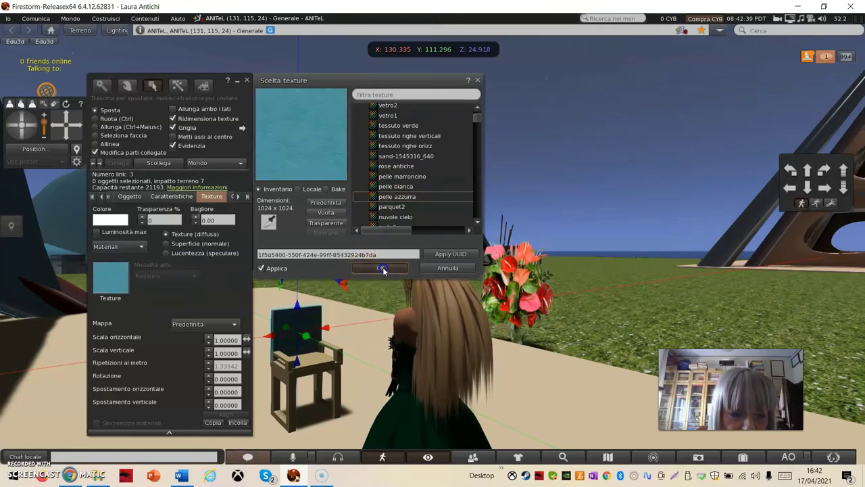
pyautogui.click(358, 361)
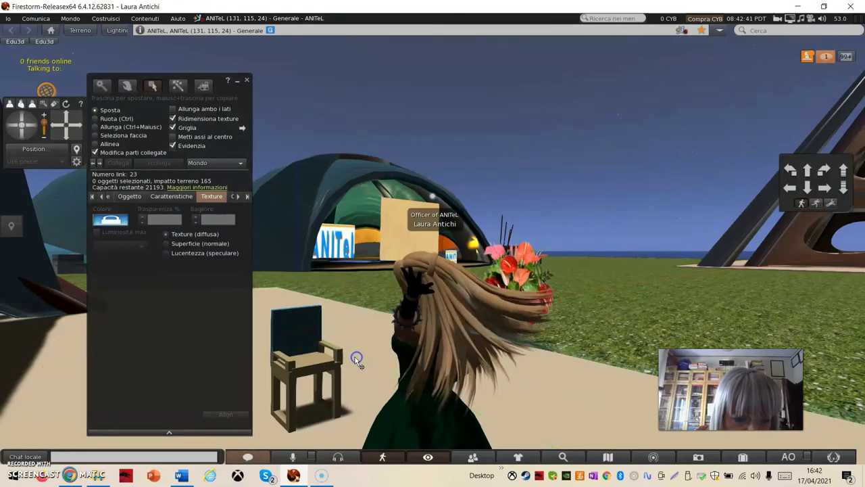
# Disable editing of linked parts, select the whole chair, and apply the blank texture to all of it
pyautogui.click(94, 152)
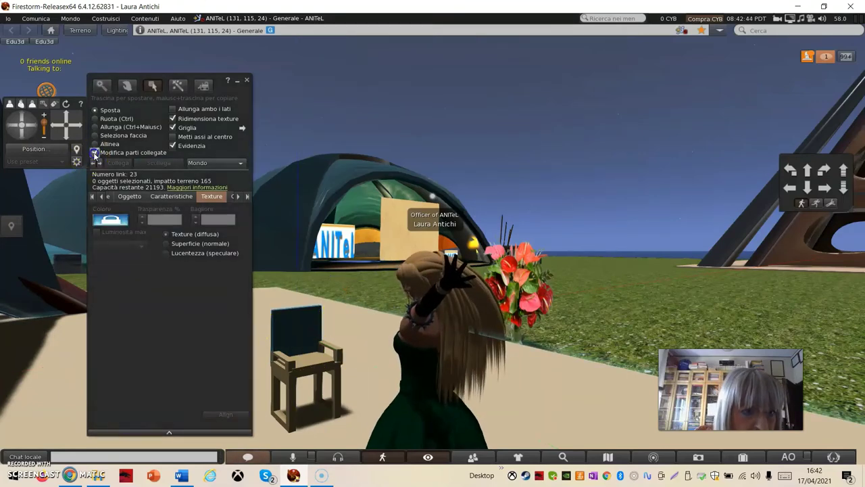
pyautogui.click(300, 343)
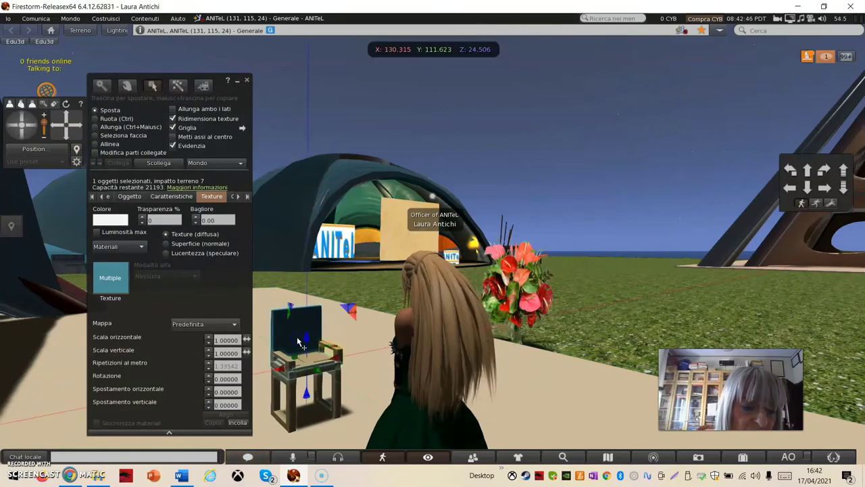
pyautogui.click(116, 289)
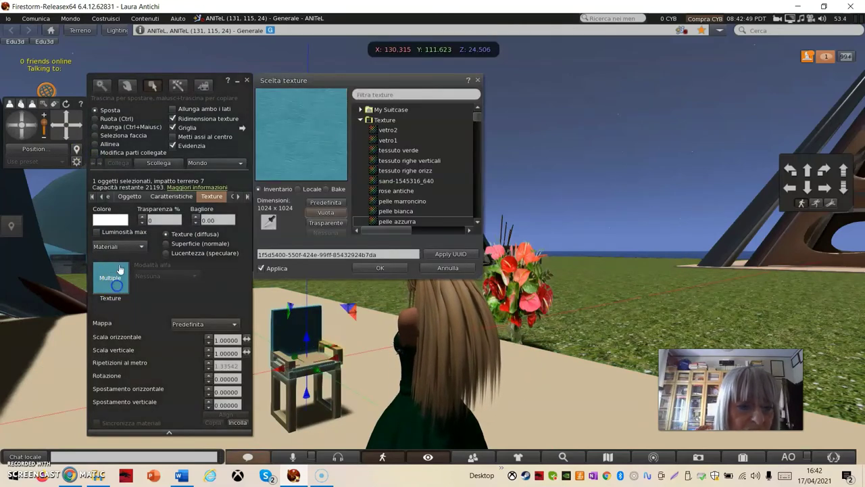
pyautogui.click(327, 212)
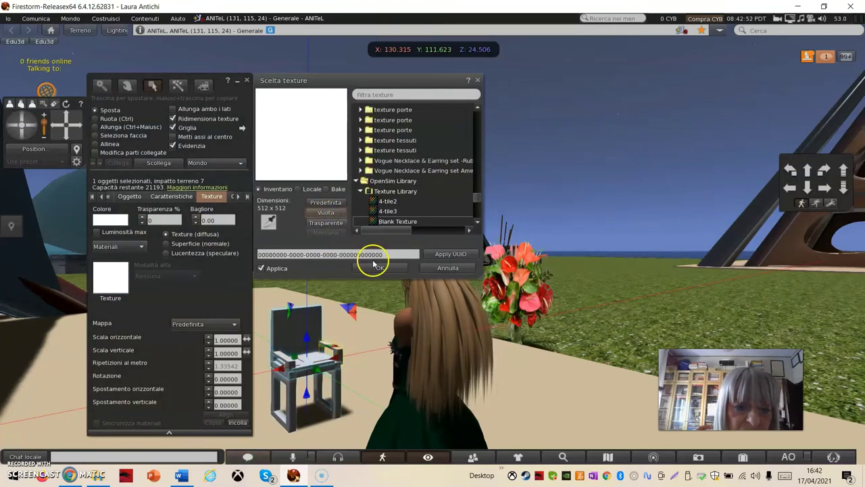
# Apply the "pelle azzurra" texture from the inventory's Texture folder to the whole chair and deselect it
pyautogui.click(117, 277)
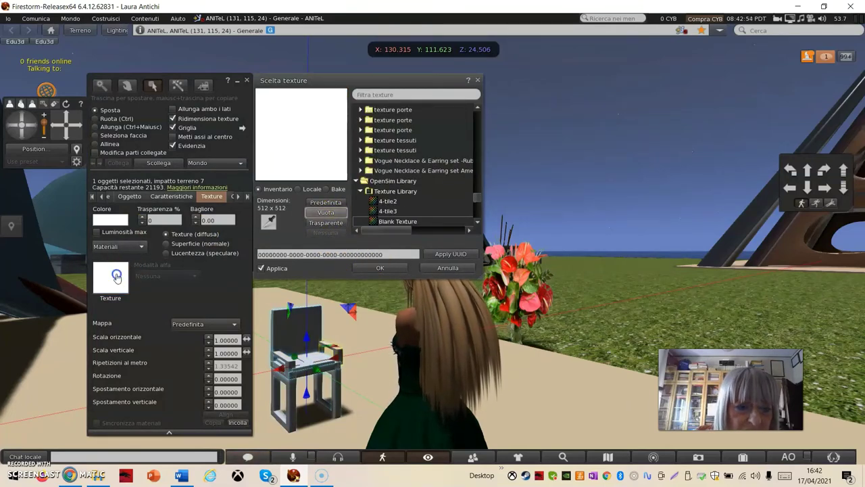
pyautogui.scroll(-3, 400, 184)
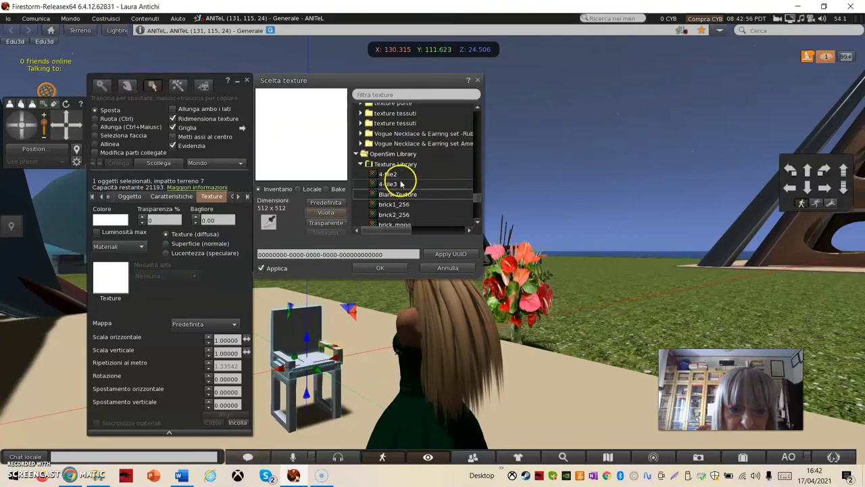
pyautogui.scroll(-5, 400, 183)
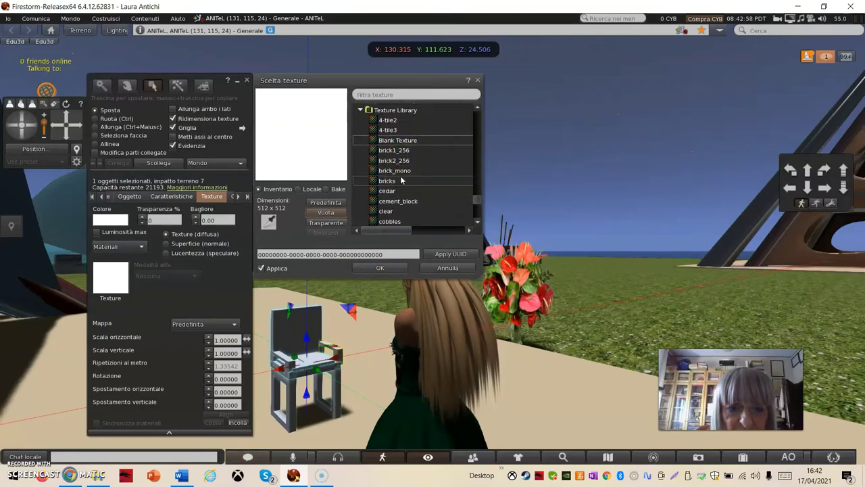
pyautogui.scroll(-3, 400, 180)
pyautogui.scroll(5, 401, 179)
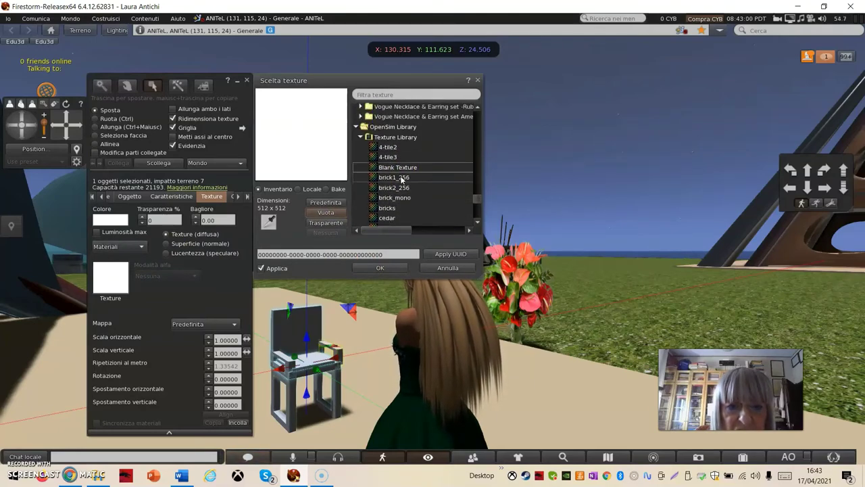
pyautogui.scroll(10, 401, 179)
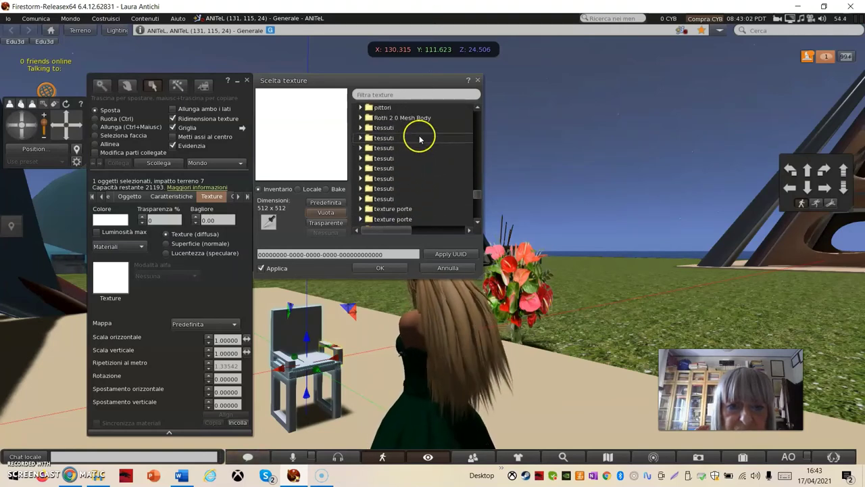
pyautogui.scroll(9, 419, 138)
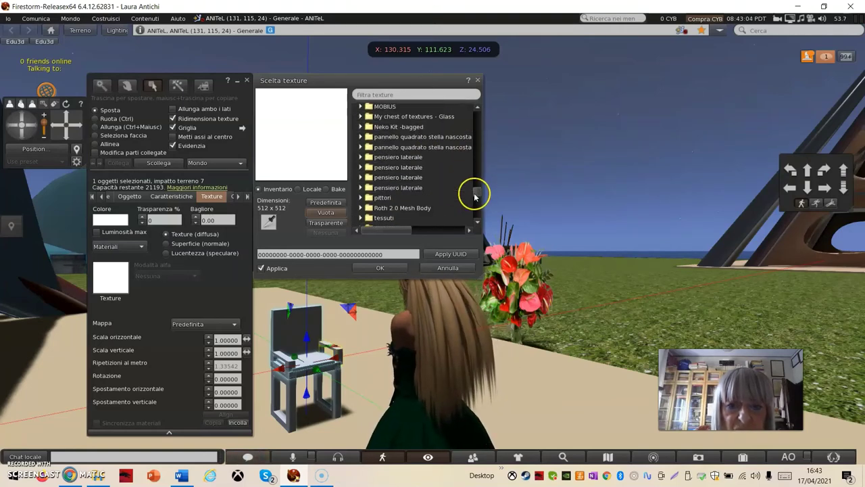
pyautogui.moveTo(475, 196); pyautogui.dragTo(475, 118)
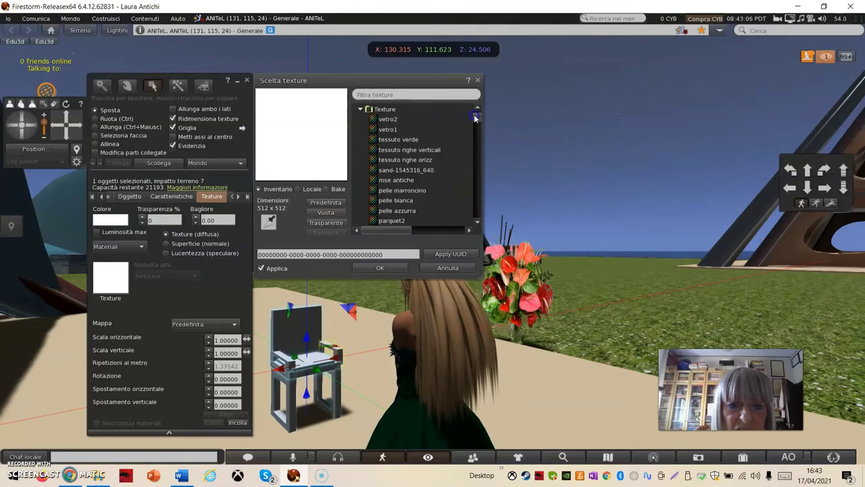
pyautogui.scroll(1, 400, 195)
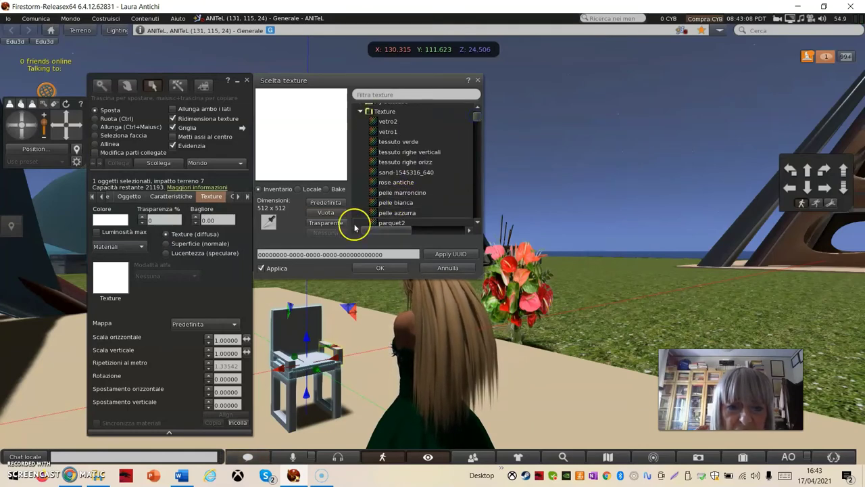
pyautogui.scroll(-1, 382, 211)
pyautogui.click(373, 206)
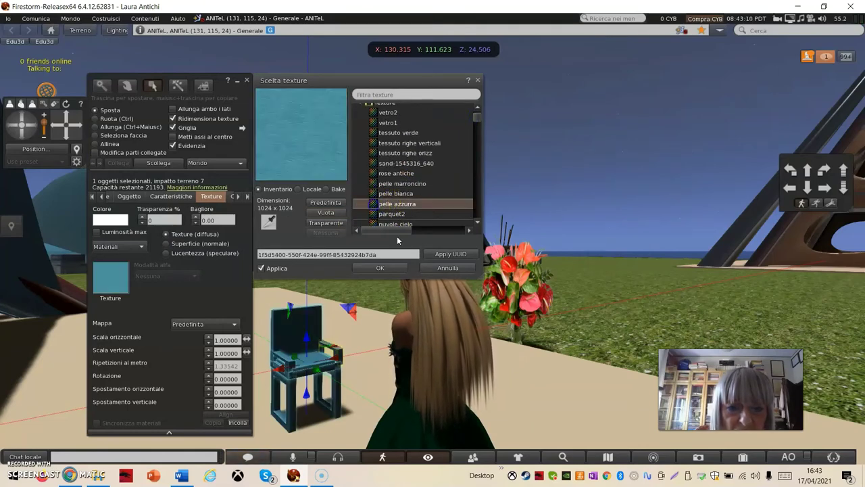
pyautogui.click(377, 268)
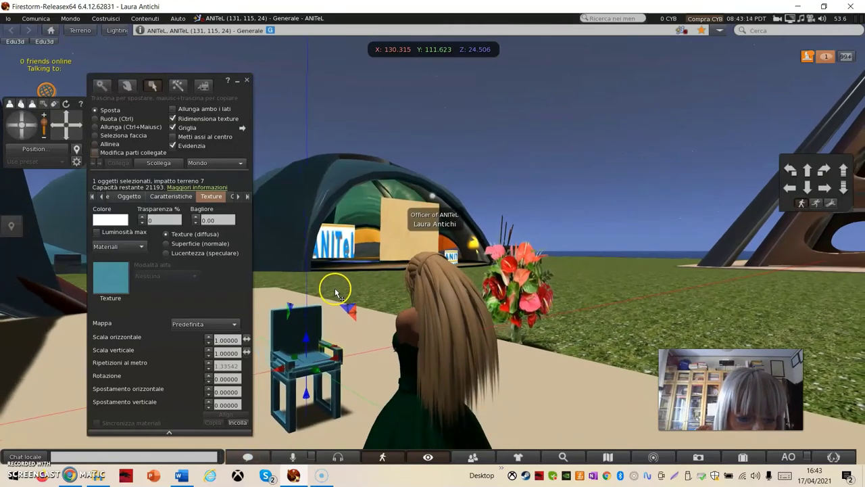
pyautogui.click(329, 411)
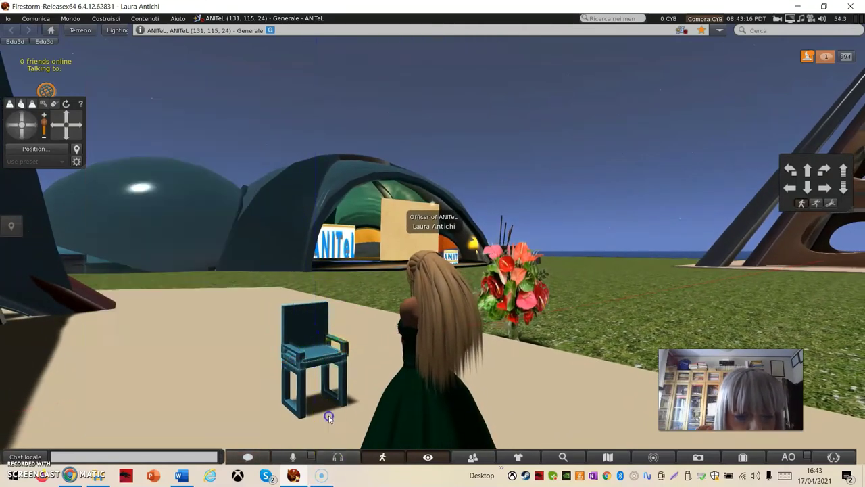
# Select the whole chair again, turn on maximum brightness (Luminosità max) for it, and deselect it
pyautogui.click(328, 415)
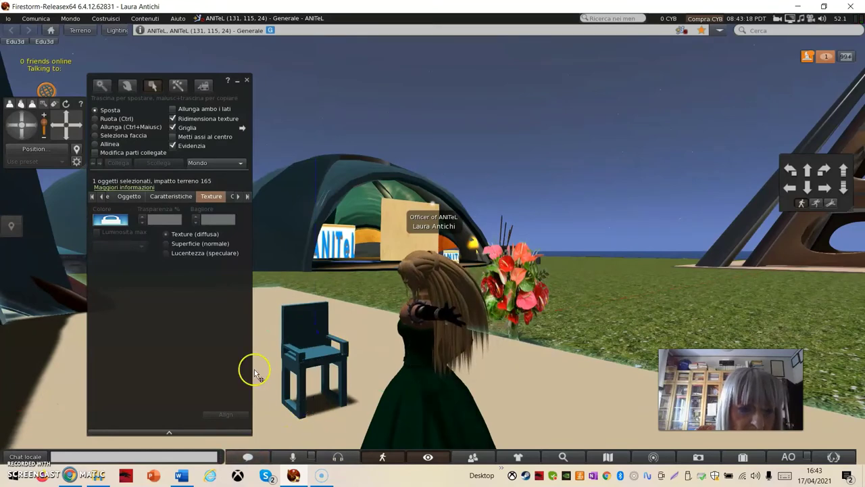
pyautogui.click(213, 201)
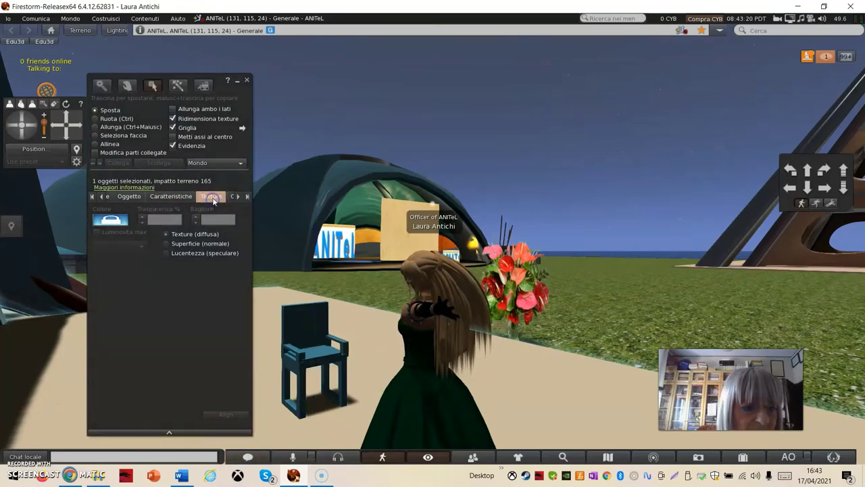
pyautogui.click(318, 344)
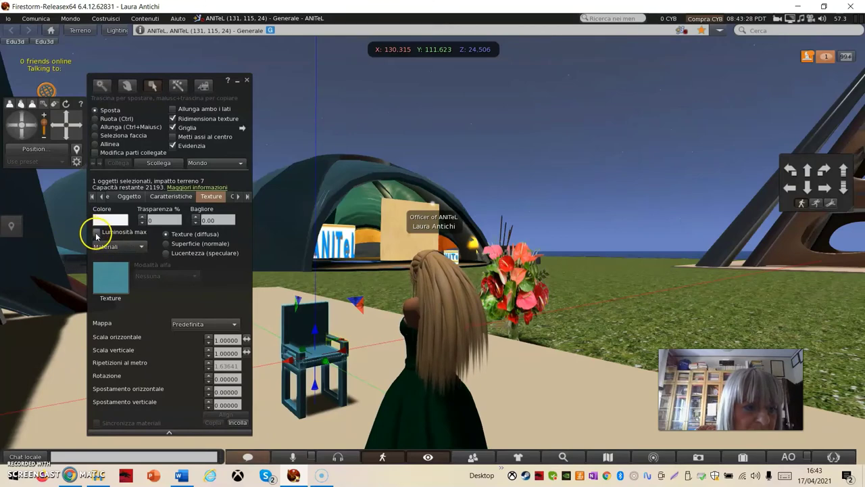
pyautogui.click(96, 232)
pyautogui.moveTo(340, 406); pyautogui.dragTo(277, 434)
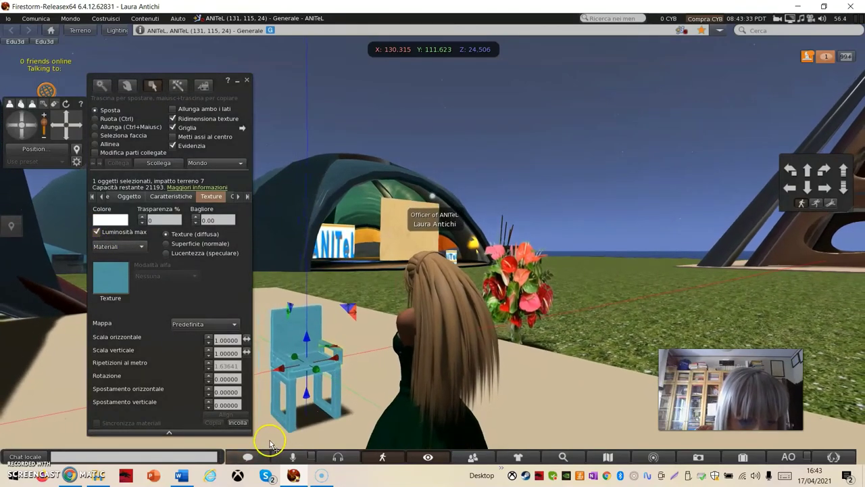
pyautogui.click(268, 433)
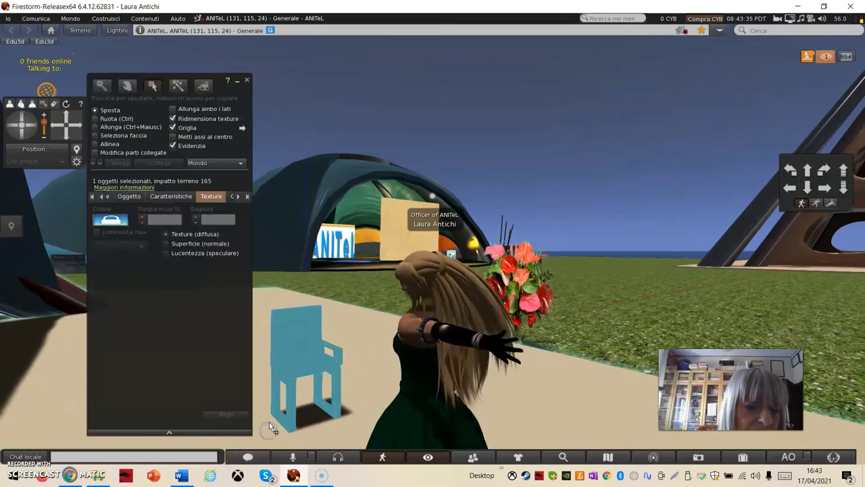
# Tint the whole chair brown (RGB 128, 64, 0) and deselect it
pyautogui.click(328, 363)
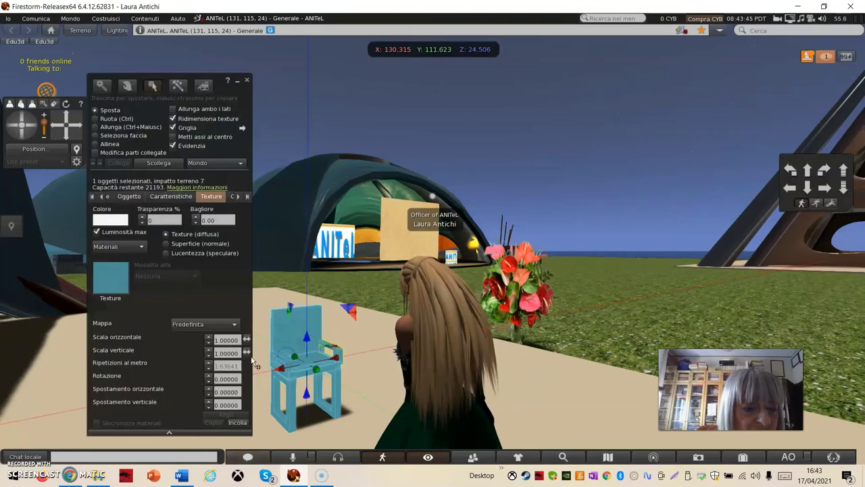
pyautogui.click(104, 218)
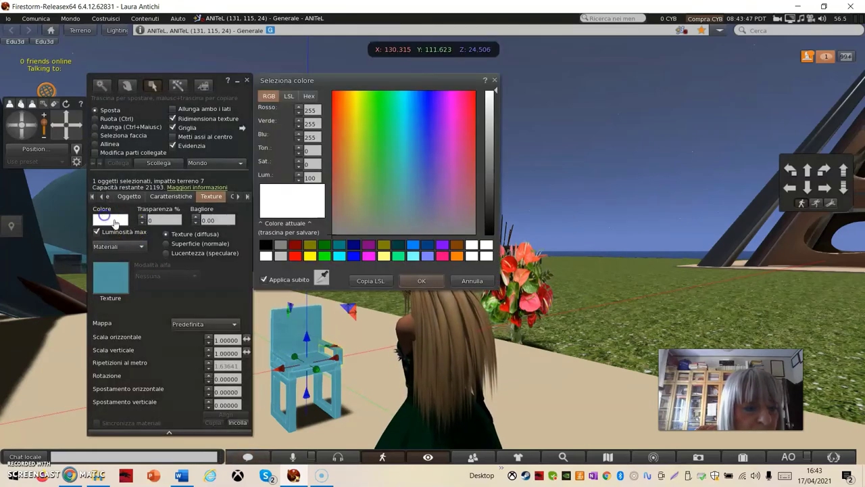
pyautogui.click(457, 246)
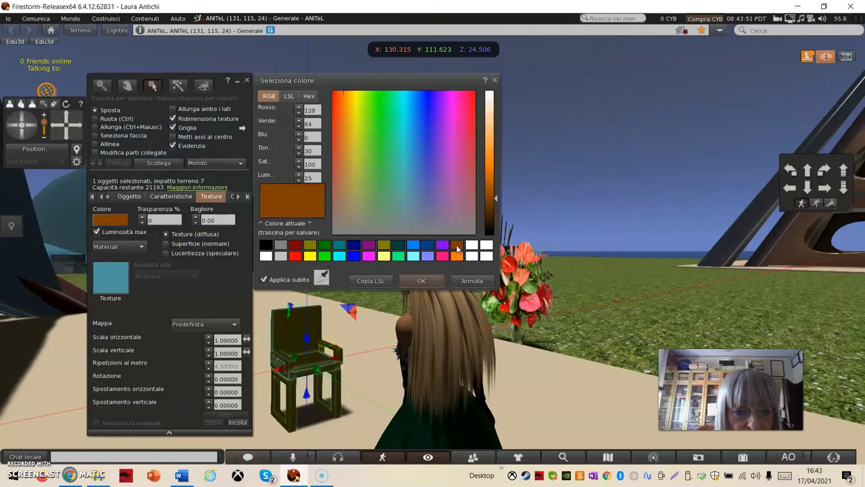
pyautogui.click(360, 376)
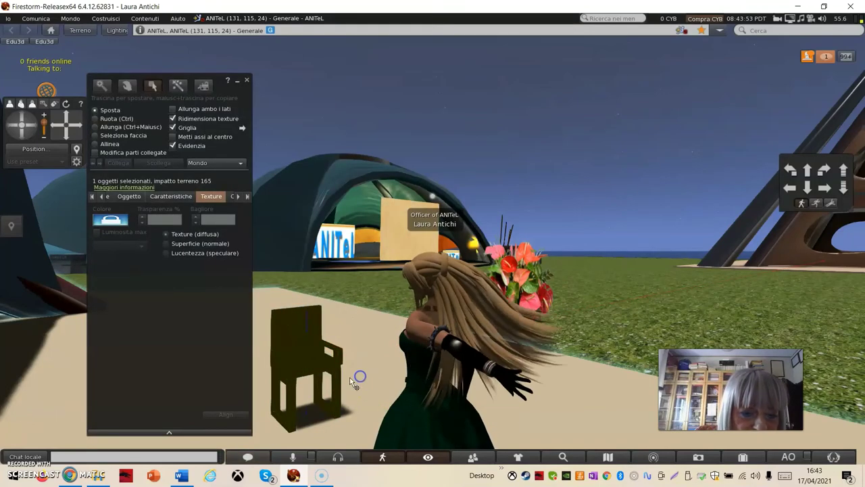
# Select the brown chair and set its tint colour back to white (RGB 255, 255, 255)
pyautogui.click(299, 351)
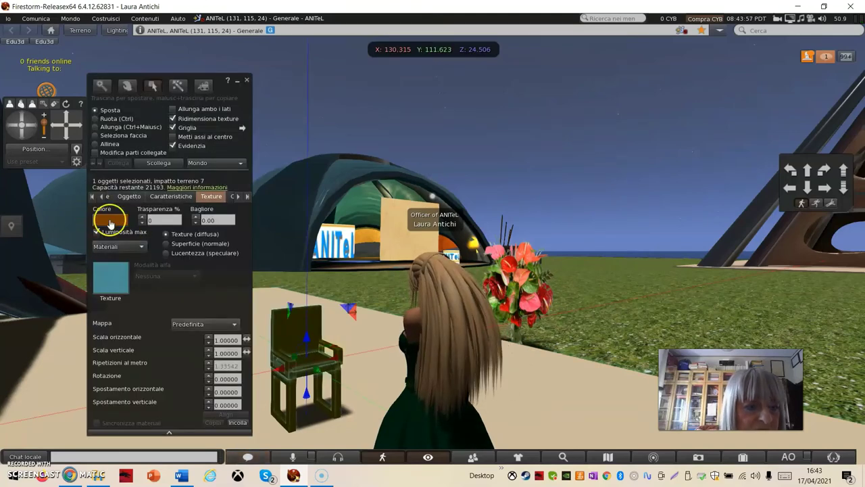
pyautogui.click(110, 222)
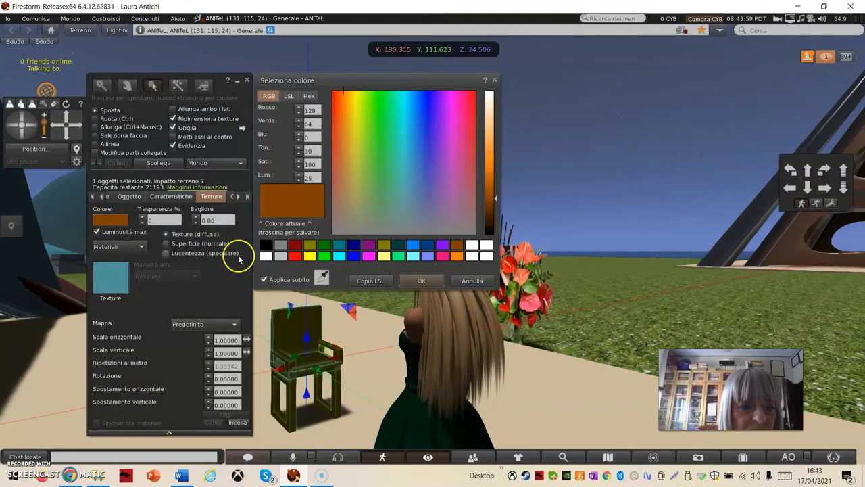
pyautogui.click(266, 256)
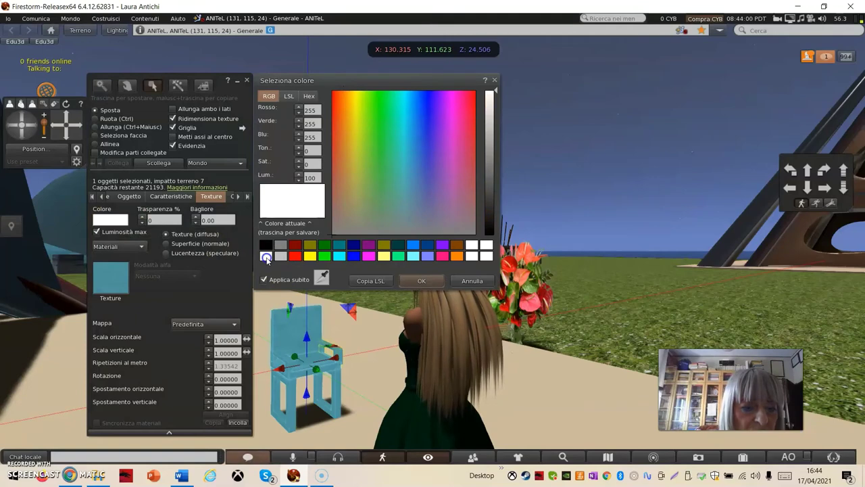
# Enable editing of linked parts, select both armrests of the chair, and apply the "pelle marroncino" texture to them
pyautogui.click(96, 153)
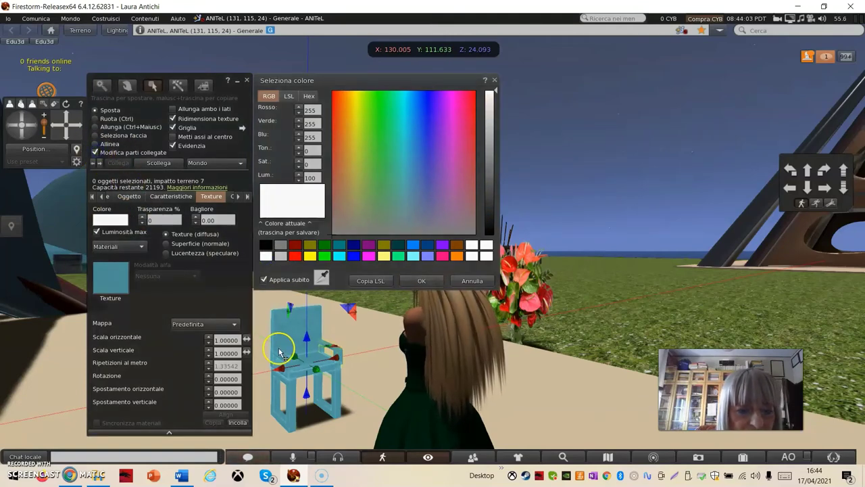
pyautogui.click(284, 358)
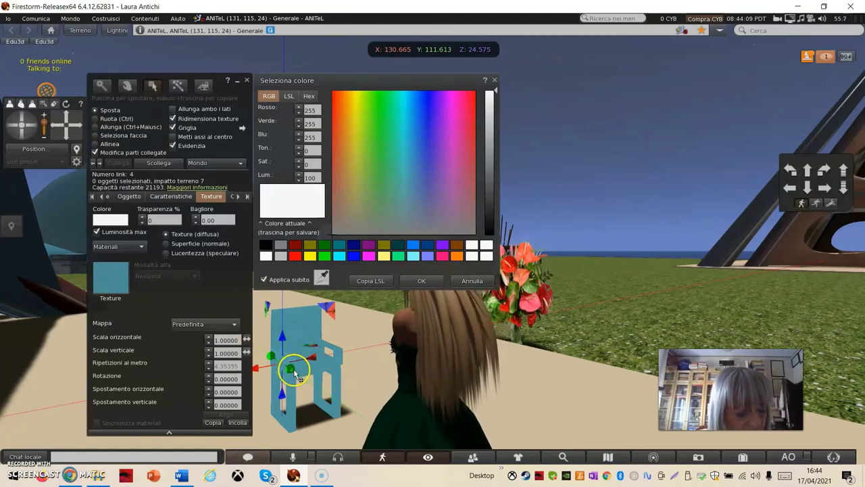
pyautogui.click(340, 358)
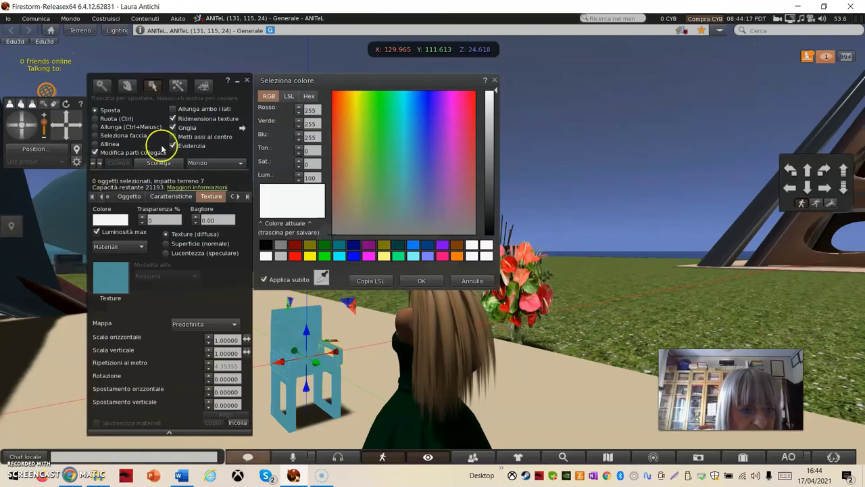
pyautogui.click(108, 278)
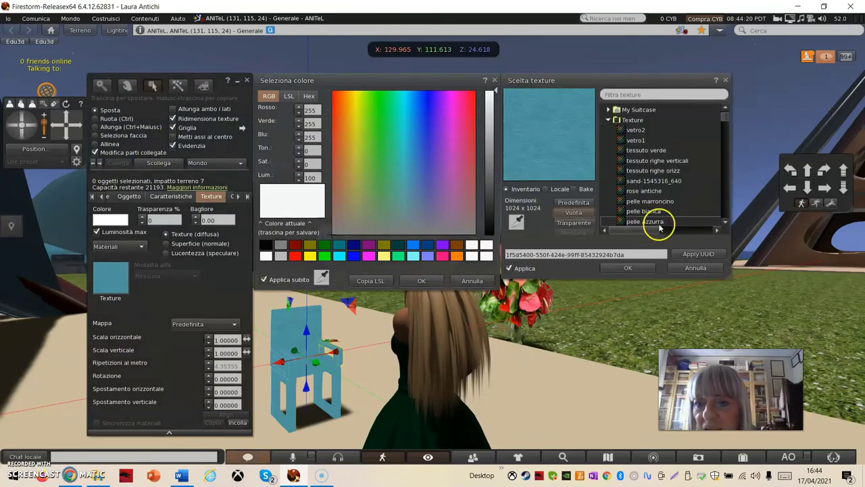
pyautogui.click(621, 204)
pyautogui.press('Escape')
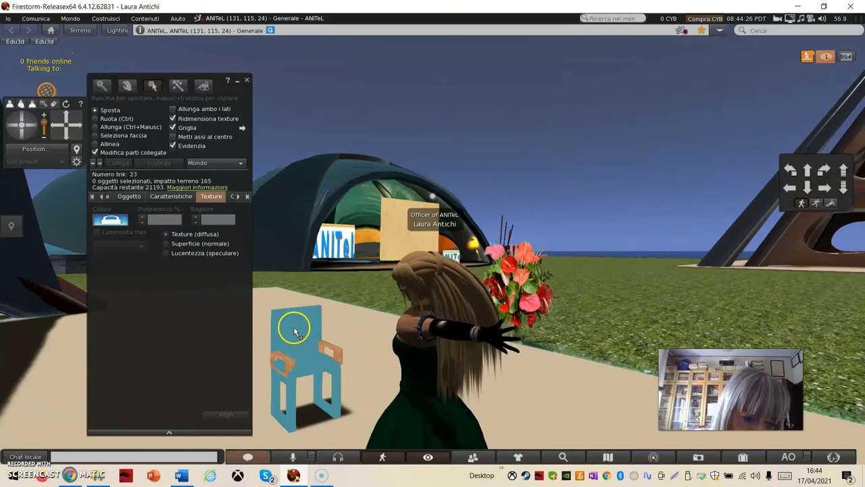
# Select only the chair's seat part and apply the "pelle marroncino" texture to it
pyautogui.click(288, 398)
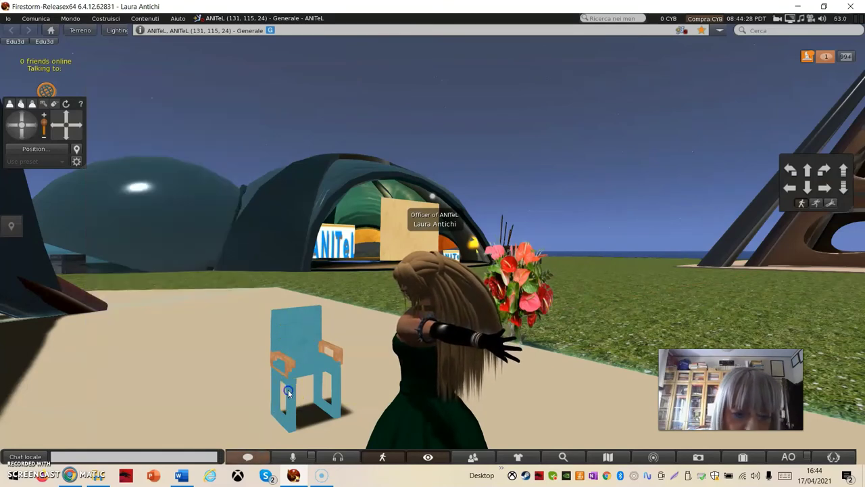
pyautogui.click(302, 381)
pyautogui.click(303, 380)
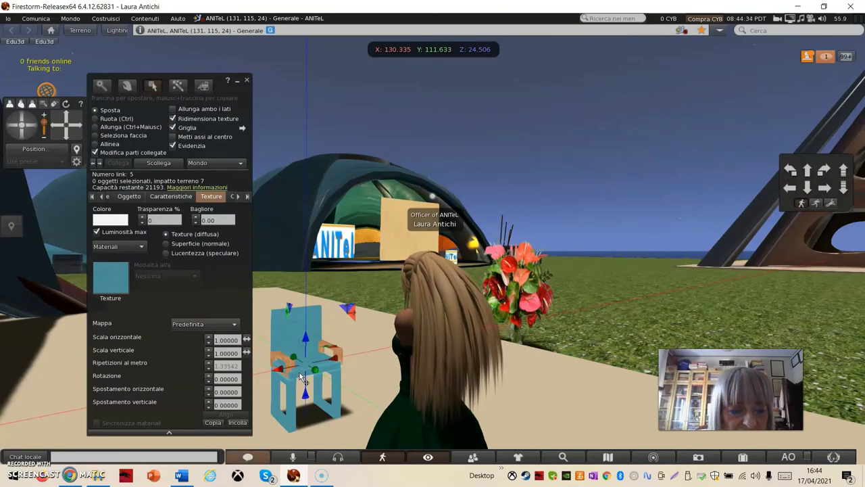
pyautogui.click(110, 277)
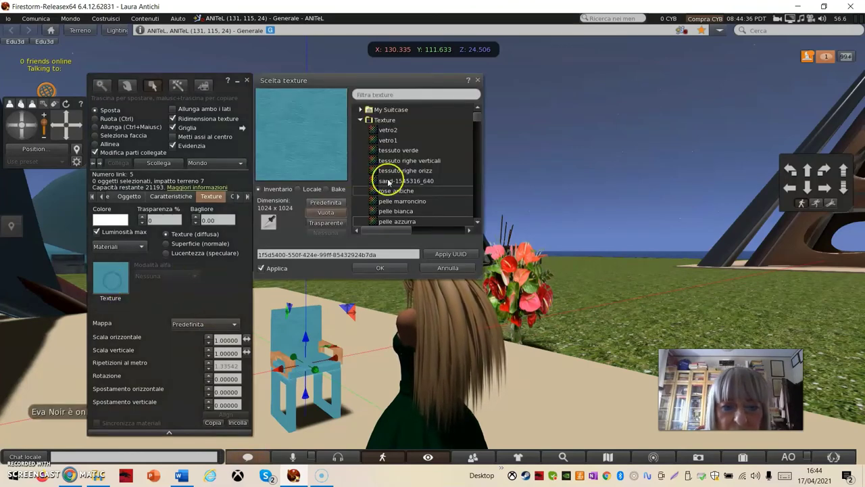
pyautogui.click(374, 203)
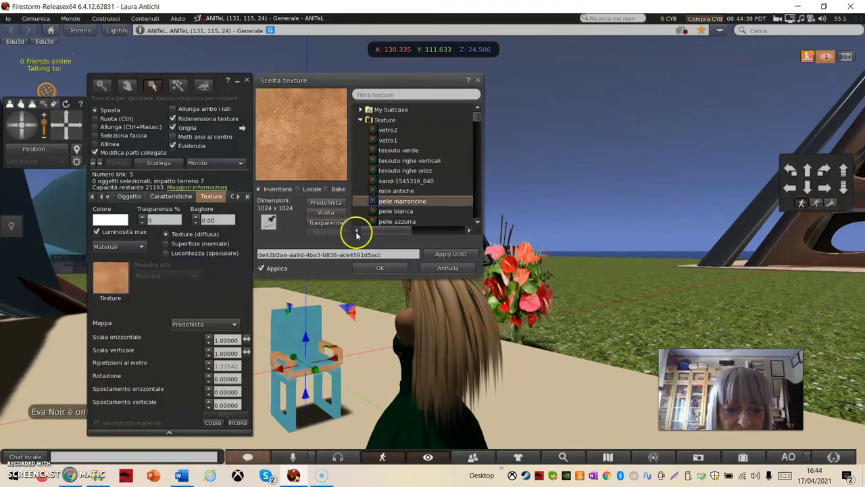
# Apply the "pelle marroncino" texture to each of the chair's two leg frames, one frame at a time
pyautogui.click(275, 391)
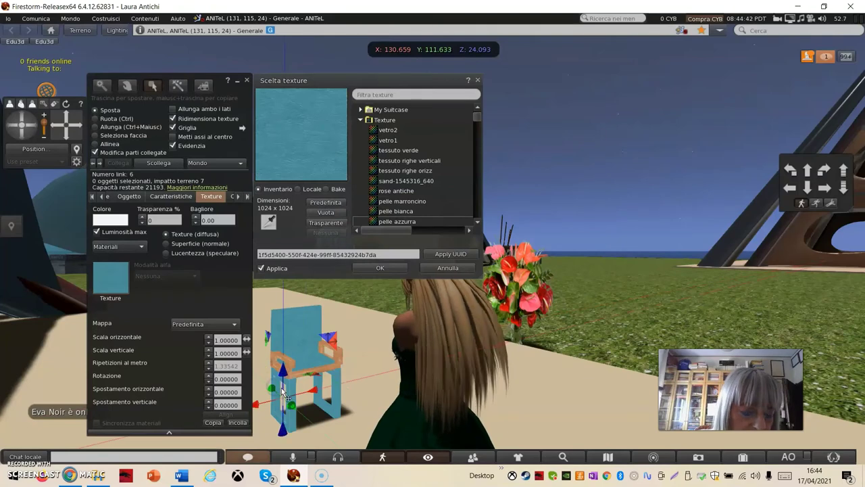
pyautogui.click(296, 404)
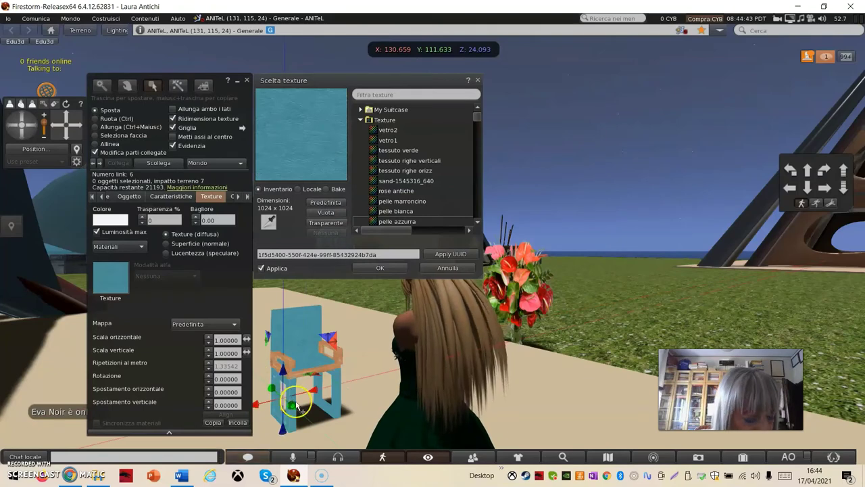
pyautogui.click(340, 396)
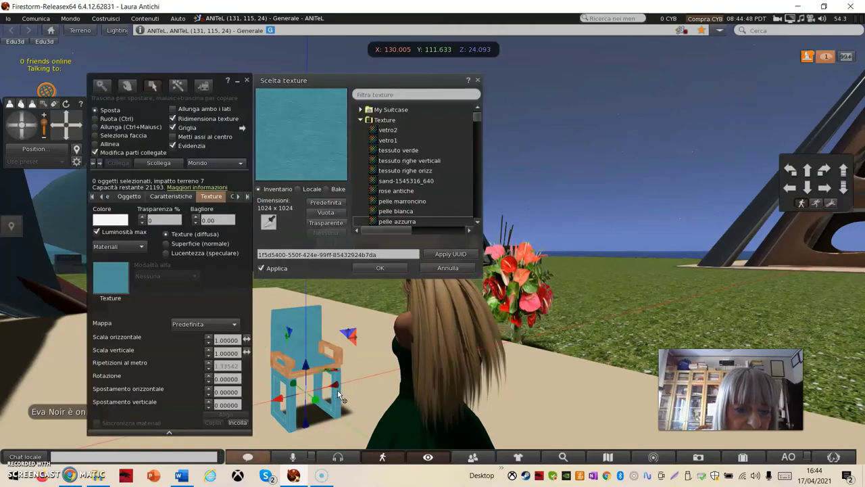
pyautogui.click(340, 396)
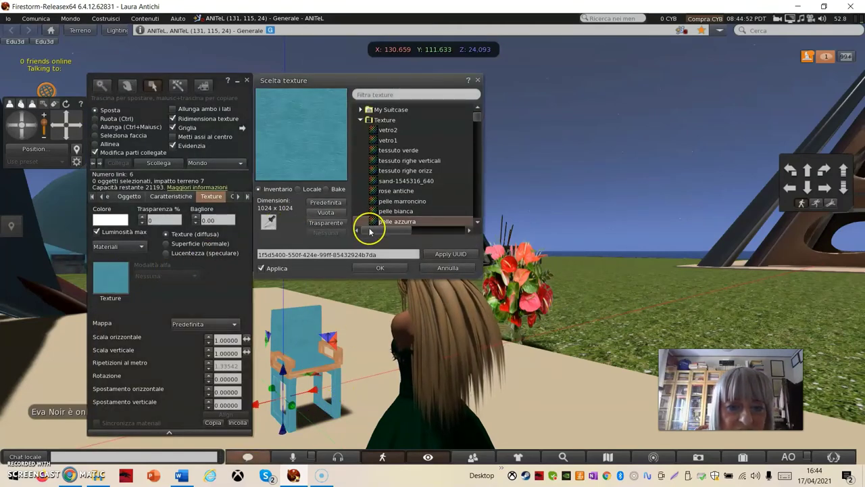
pyautogui.click(400, 201)
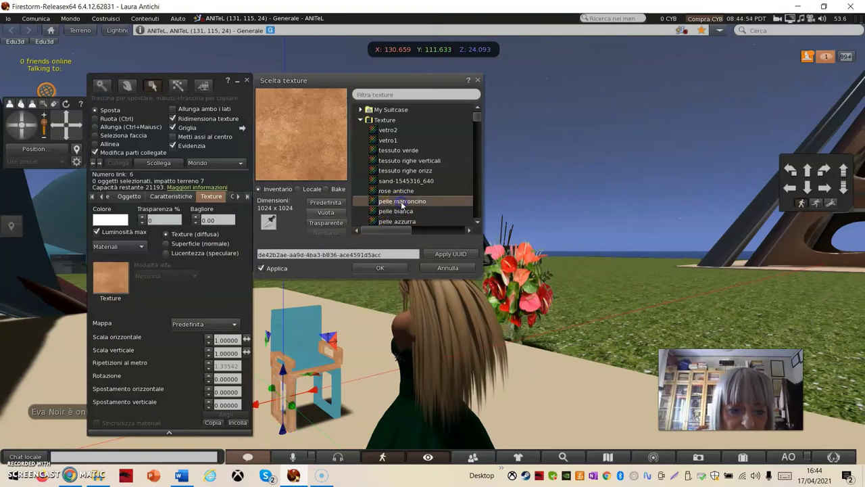
pyautogui.click(334, 376)
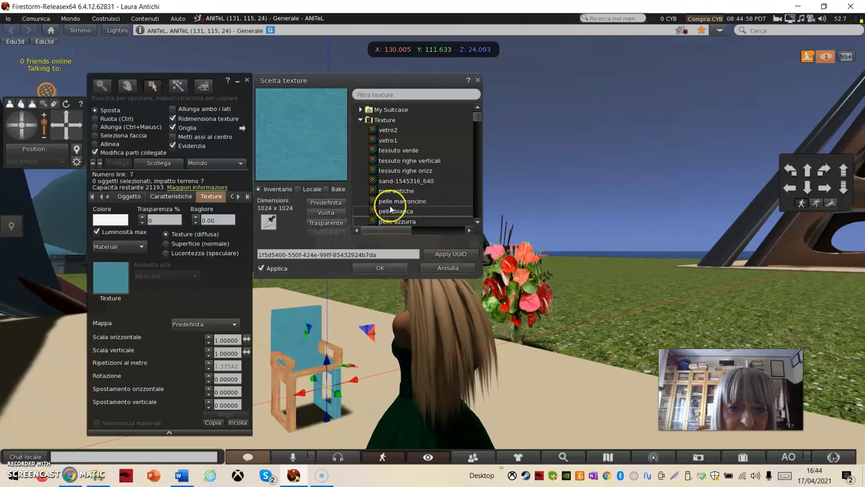
pyautogui.click(376, 202)
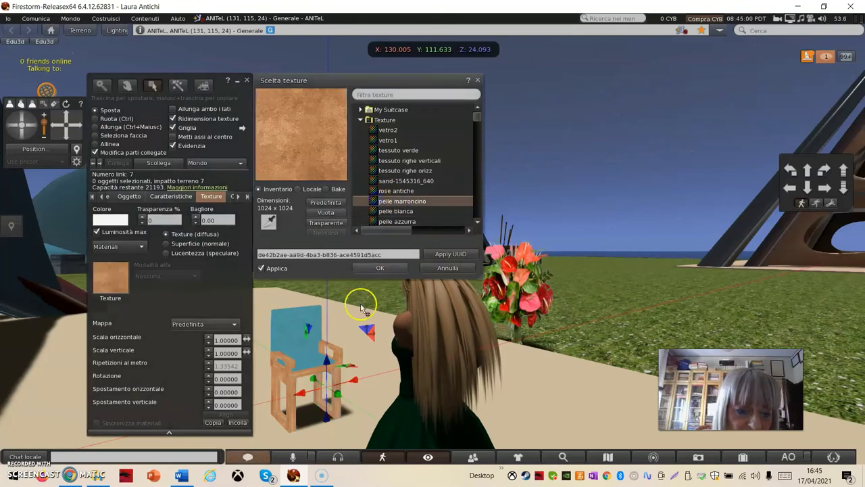
pyautogui.keyDown('alt'); pyautogui.moveTo(338, 309); pyautogui.dragTo(340, 317); pyautogui.keyUp('alt')
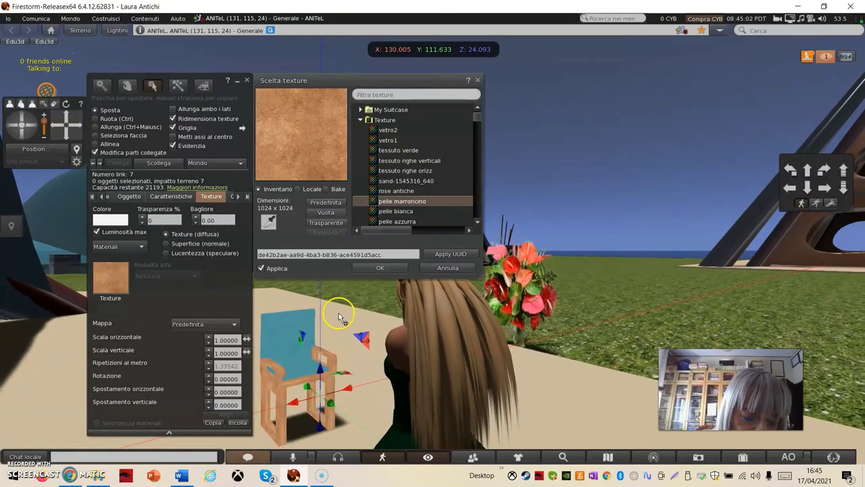
# Select the chair's seat cushion, give it the "tessuto righe verticali" texture, and deselect it
pyautogui.click(302, 377)
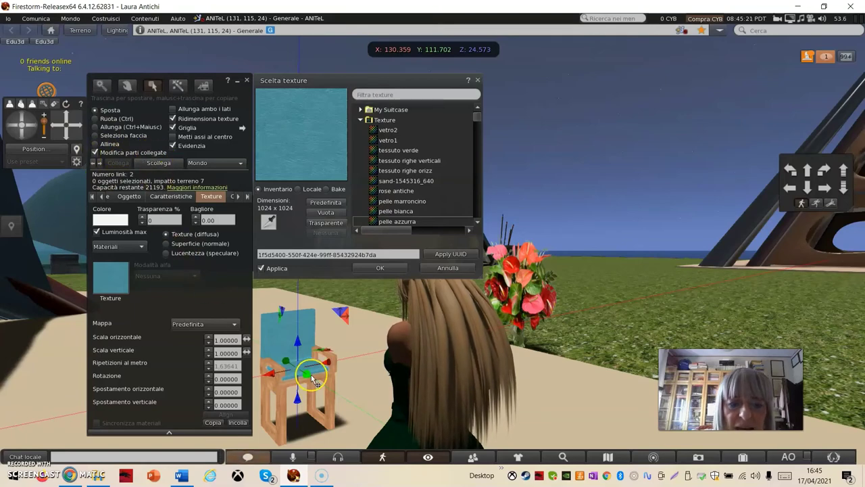
pyautogui.click(396, 192)
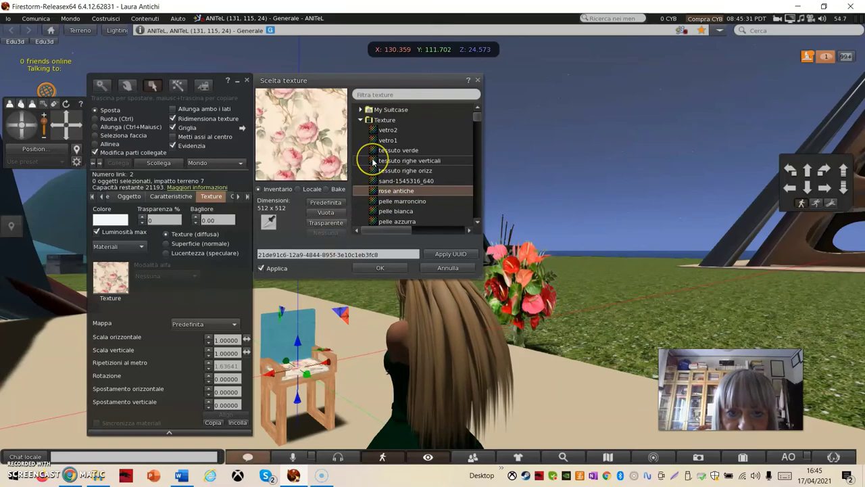
pyautogui.click(373, 163)
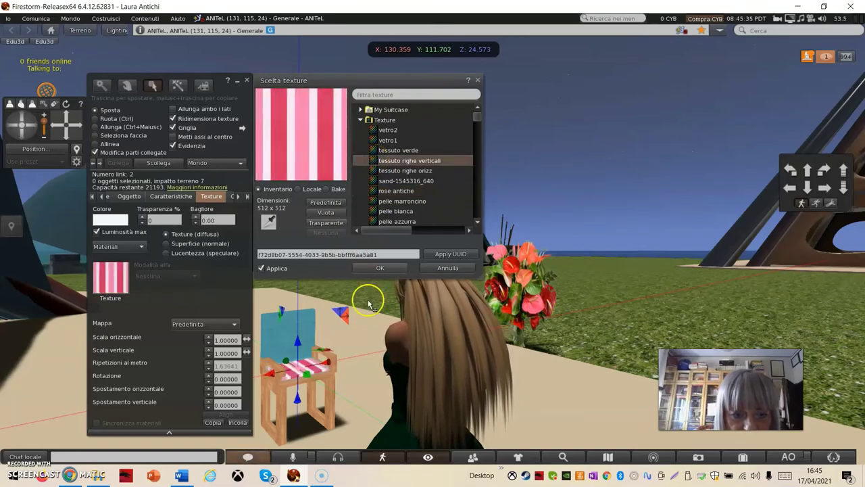
pyautogui.keyDown('alt'); pyautogui.moveTo(365, 307); pyautogui.dragTo(323, 378); pyautogui.keyUp('alt')
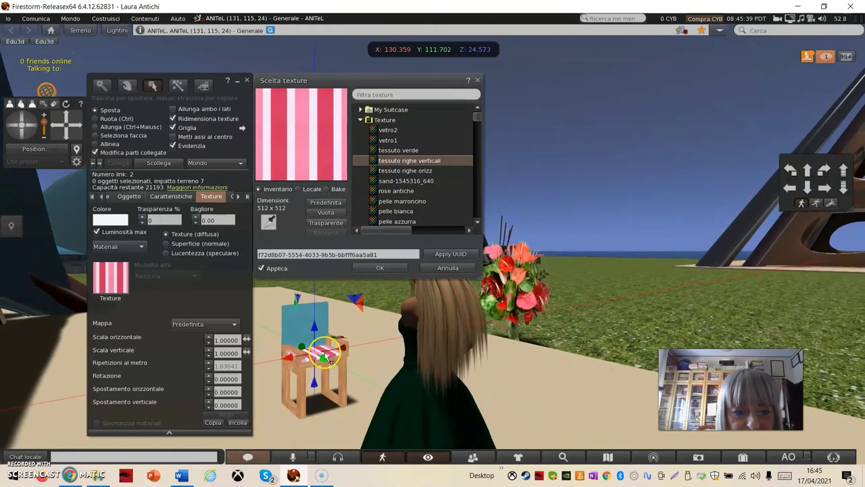
pyautogui.scroll(2, 334, 354)
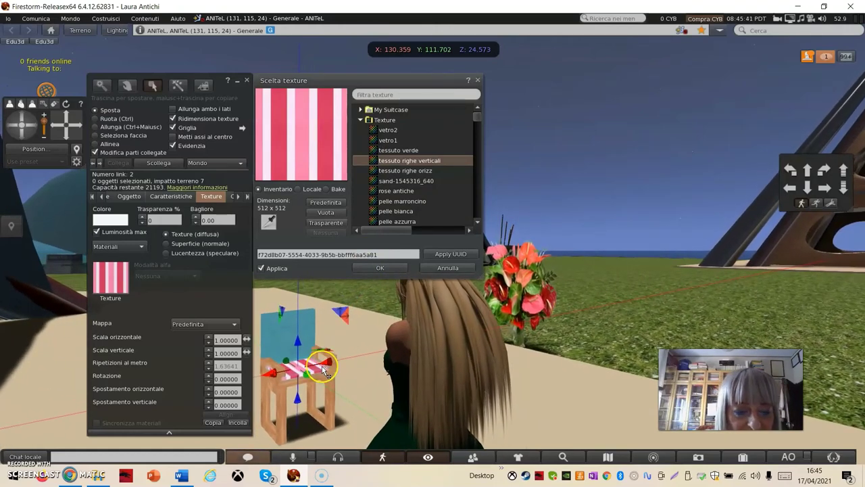
pyautogui.click(141, 247)
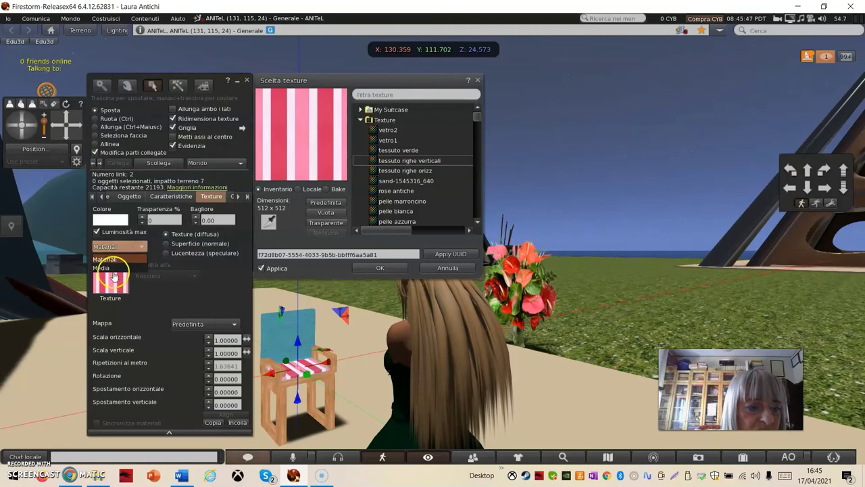
pyautogui.click(144, 249)
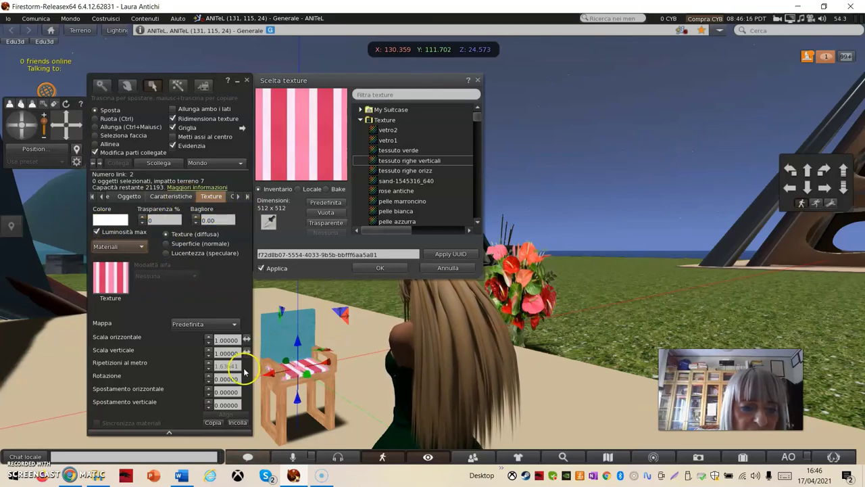
pyautogui.click(377, 269)
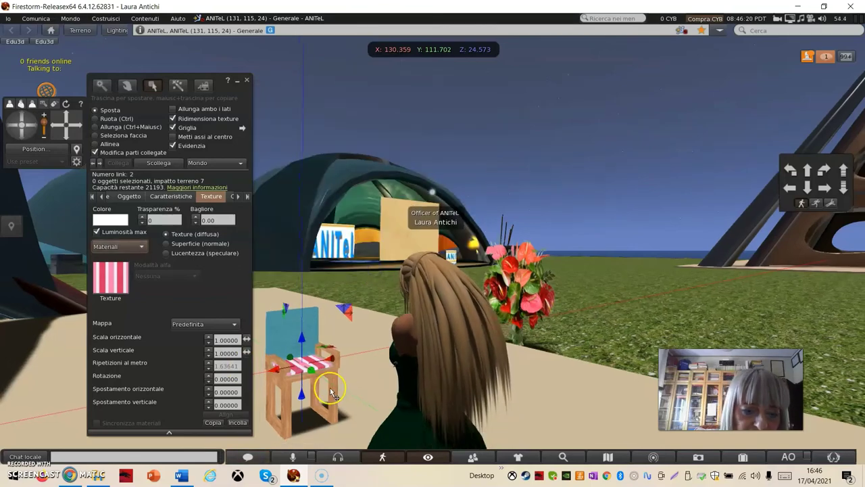
pyautogui.scroll(-3, 318, 412)
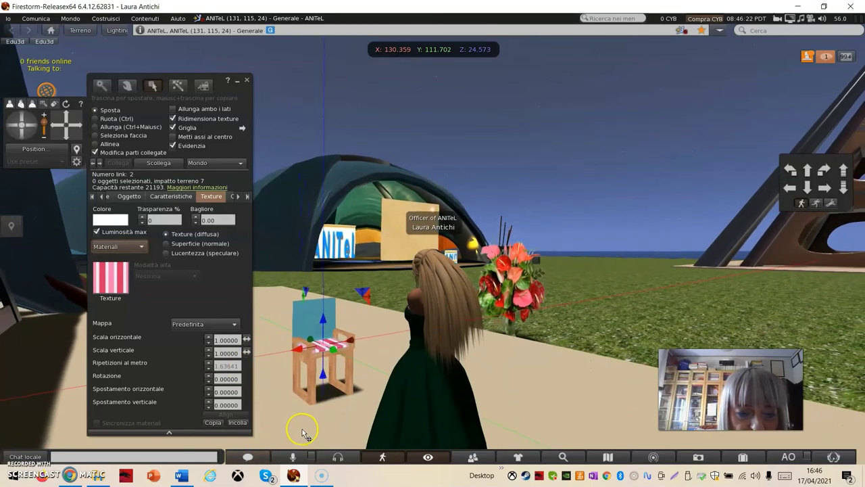
pyautogui.click(298, 424)
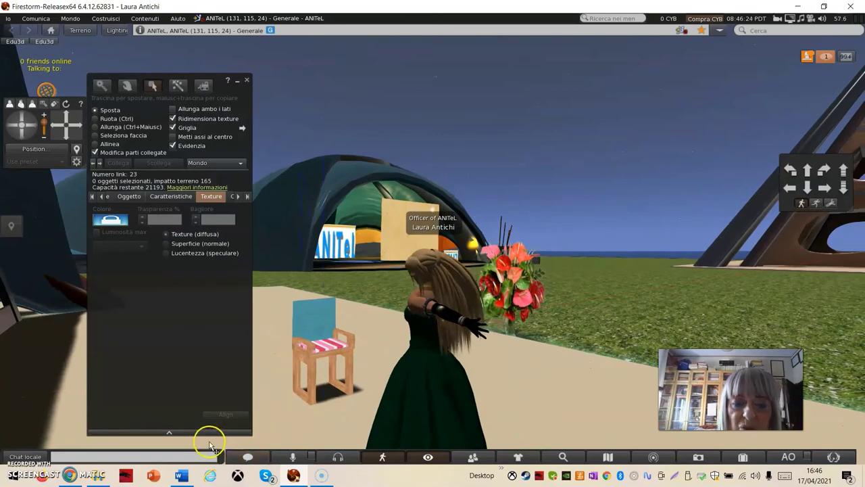
# Select the striped seat cushion and change its physical material to Gomma in the object characteristics
pyautogui.click(329, 347)
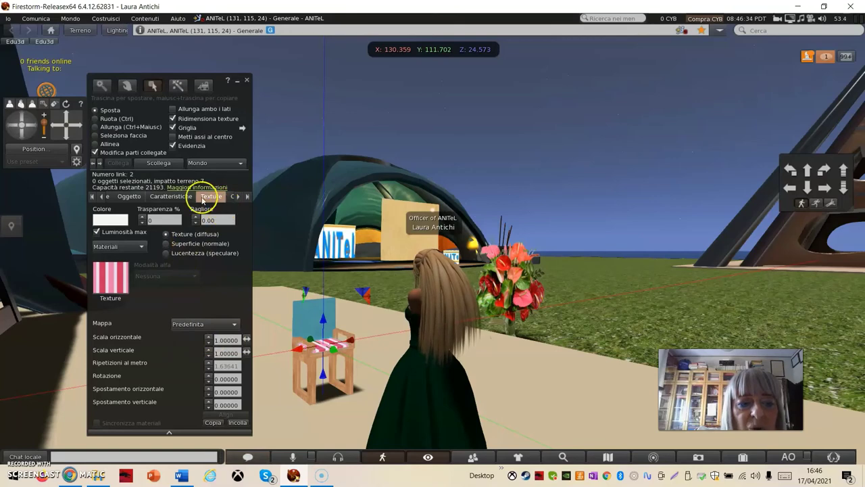
pyautogui.click(171, 196)
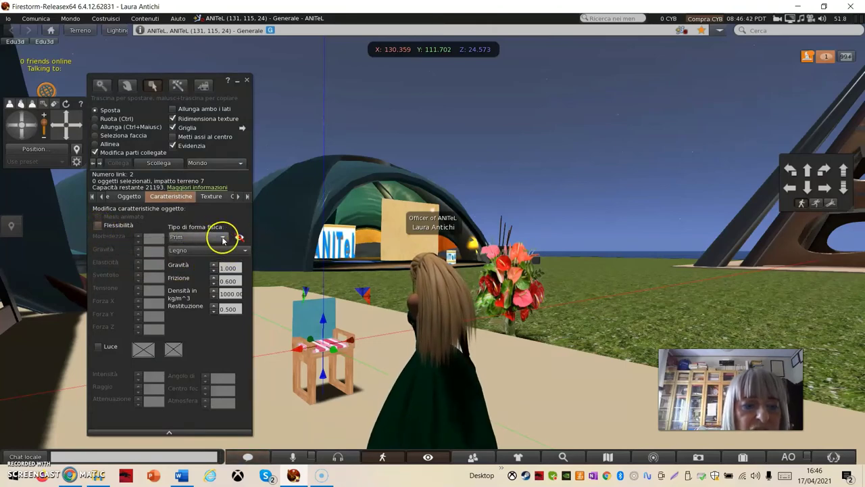
pyautogui.click(223, 239)
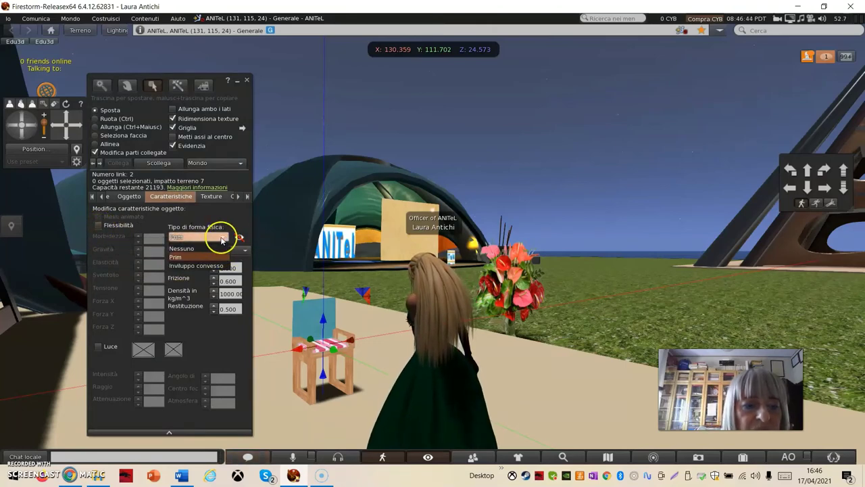
pyautogui.click(222, 239)
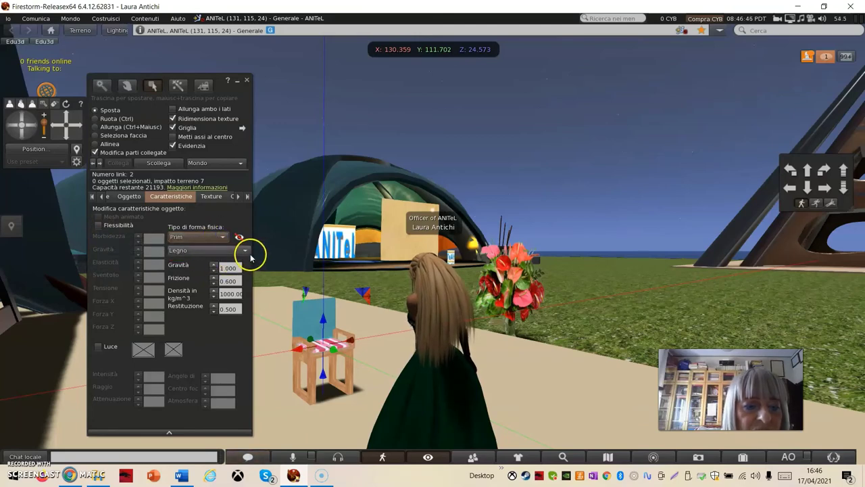
pyautogui.click(246, 250)
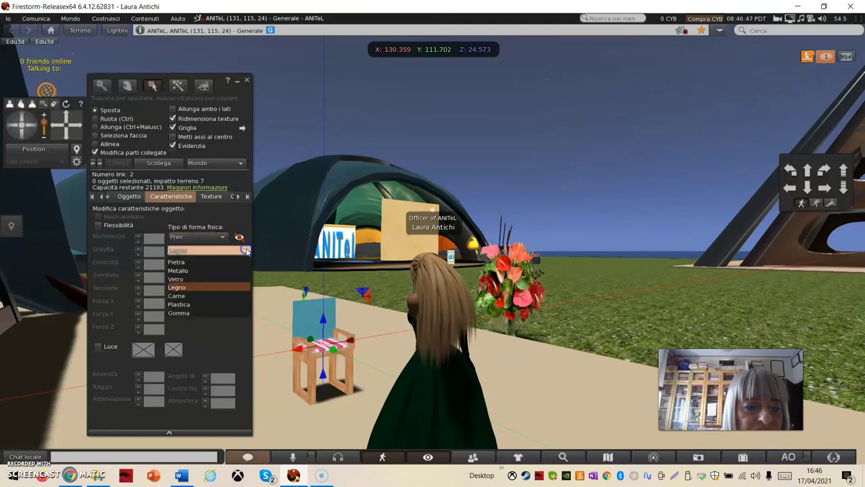
pyautogui.click(177, 313)
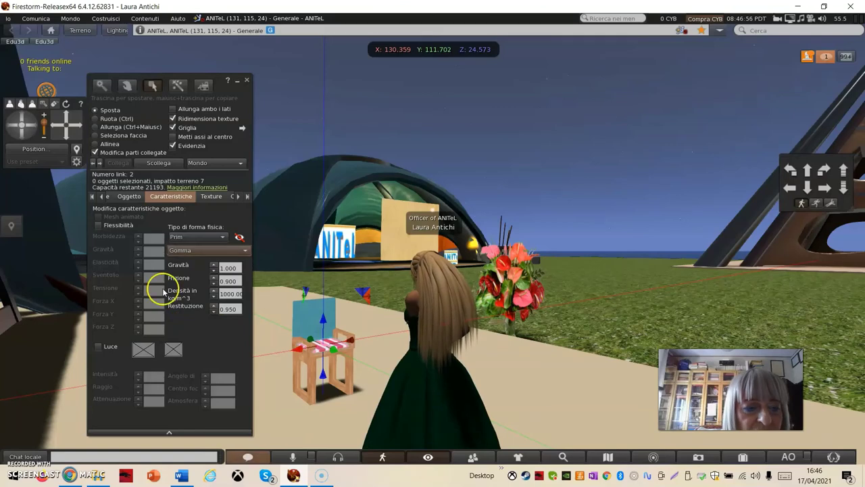
# Enable Flessibilità on the seat cushion with Morbidezza set to 3.000, and finish editing
pyautogui.click(98, 225)
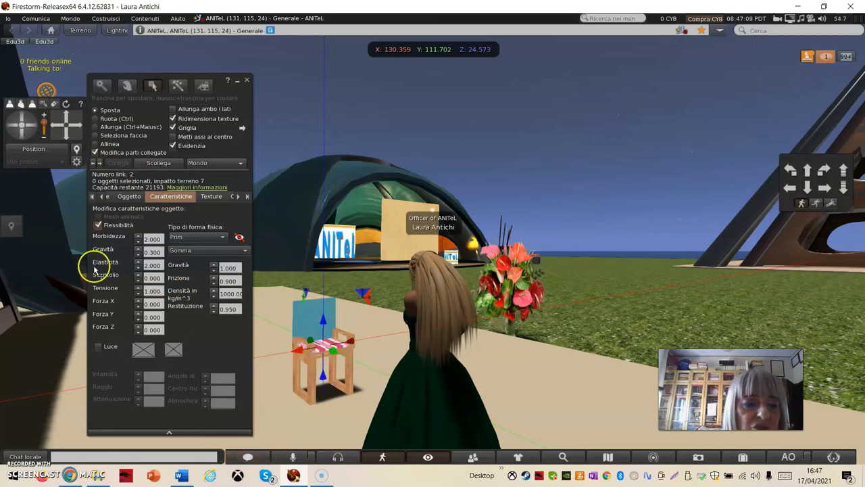
pyautogui.click(138, 237)
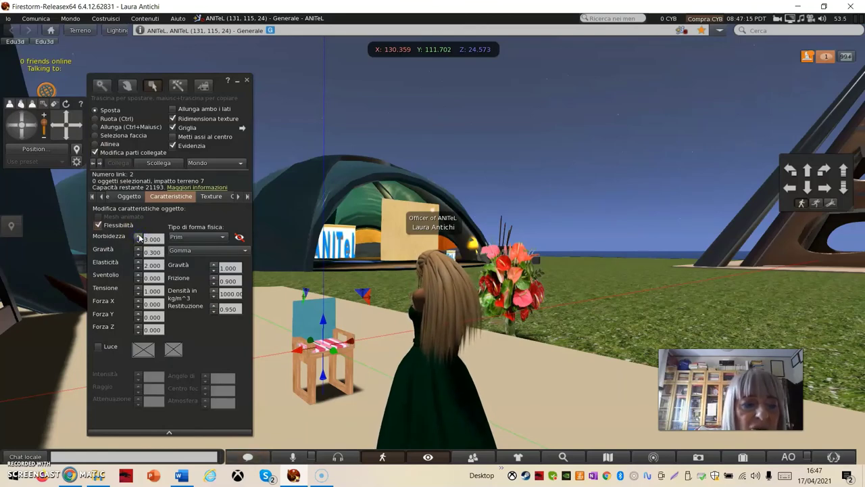
pyautogui.click(138, 237)
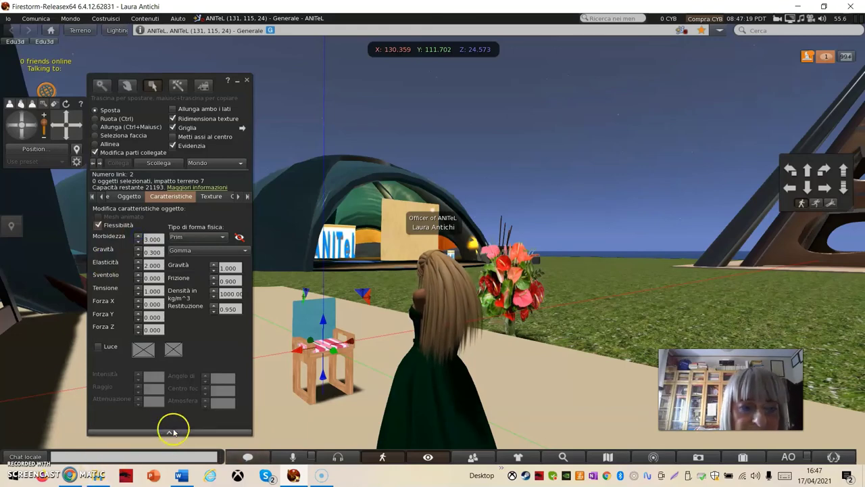
pyautogui.click(250, 79)
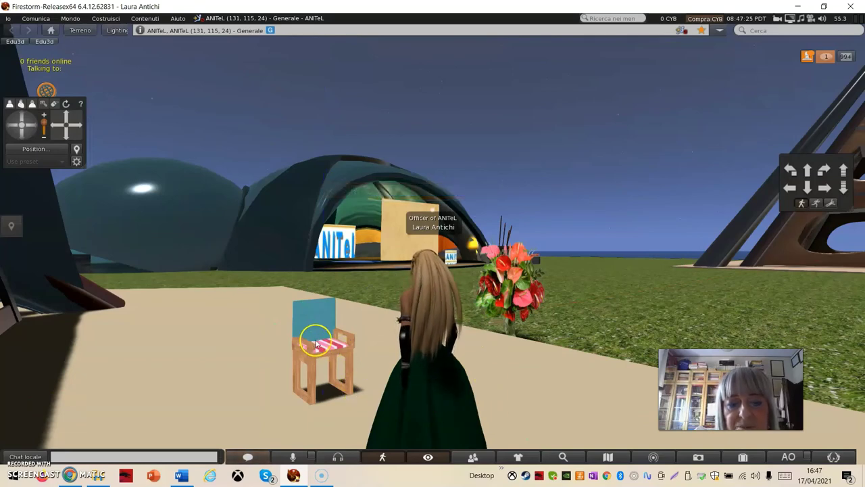
pyautogui.moveTo(333, 349)
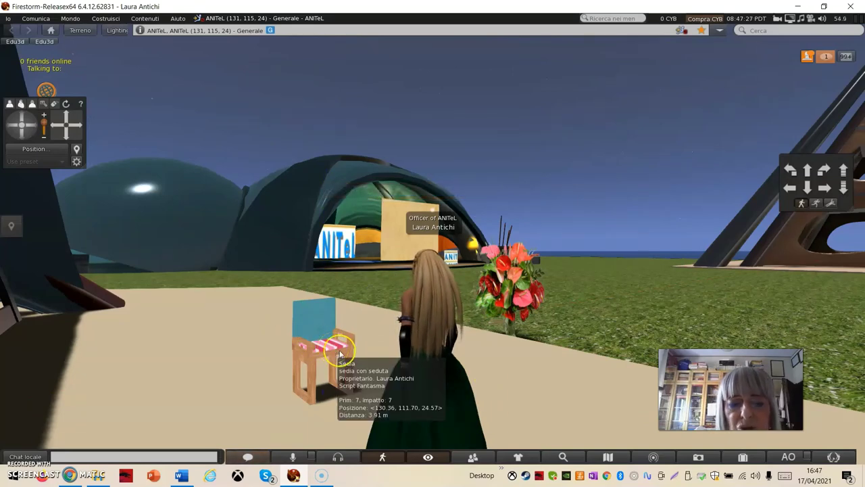
pyautogui.rightClick(310, 326)
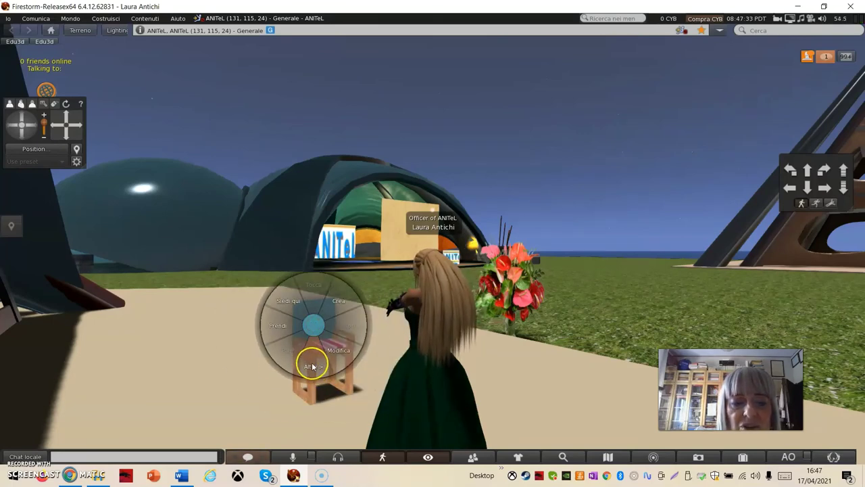
pyautogui.click(312, 366)
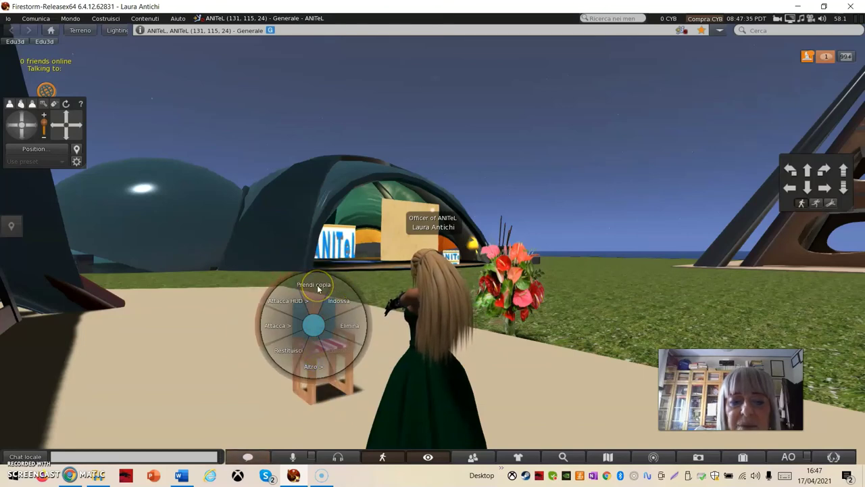
pyautogui.click(212, 387)
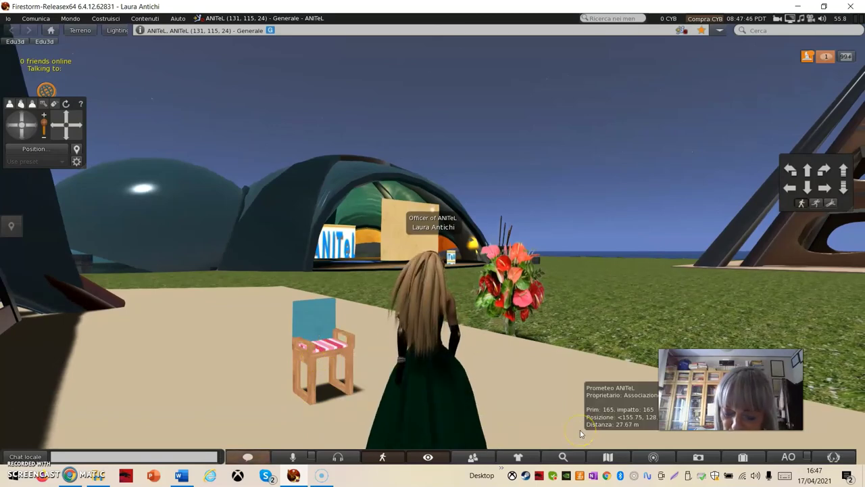
# Turn the avatar leftward until the chair is seen from the front, and open the whole chair for editing
pyautogui.press('Left')
pyautogui.press('Left')
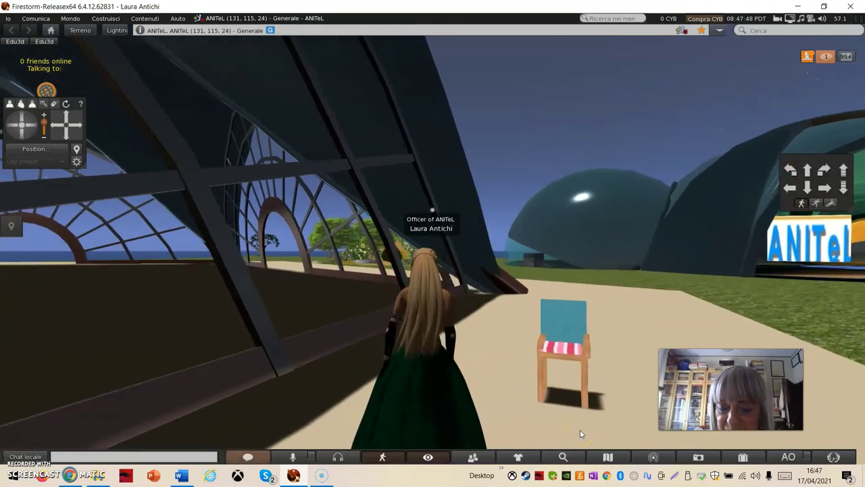
pyautogui.rightClick(565, 352)
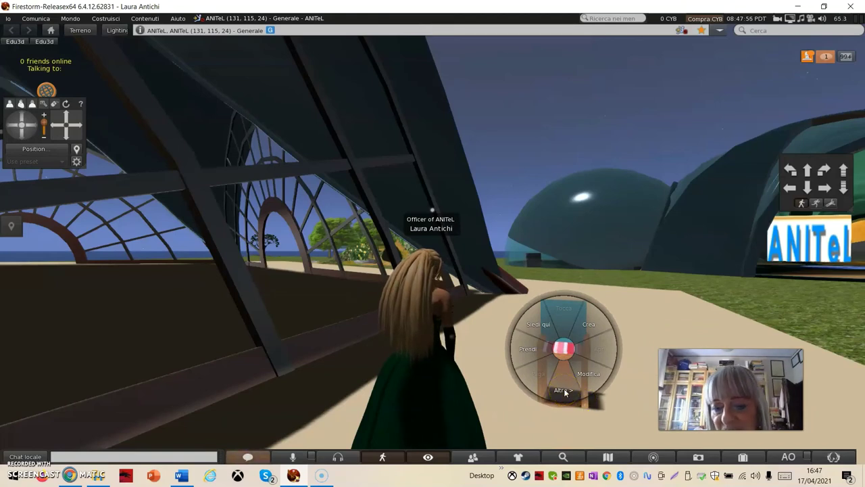
pyautogui.click(588, 373)
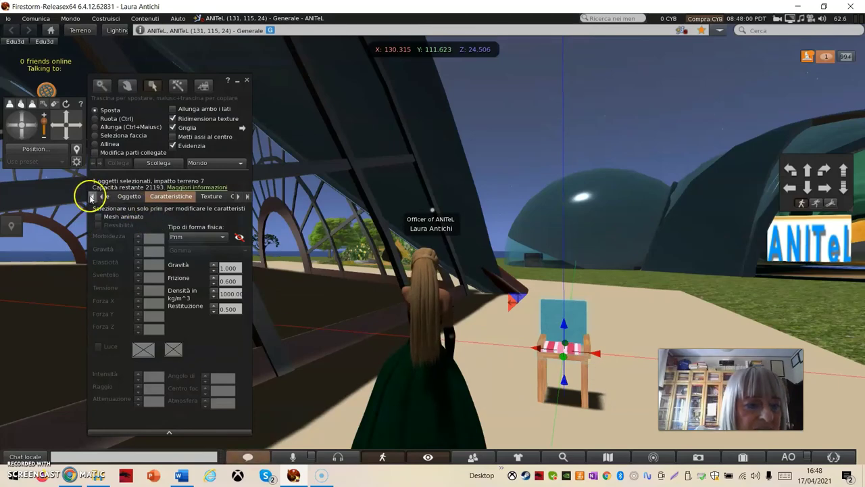
# Set the whole chair's click effect to "Siedi sull'oggetto" in its general properties and finish editing
pyautogui.click(103, 197)
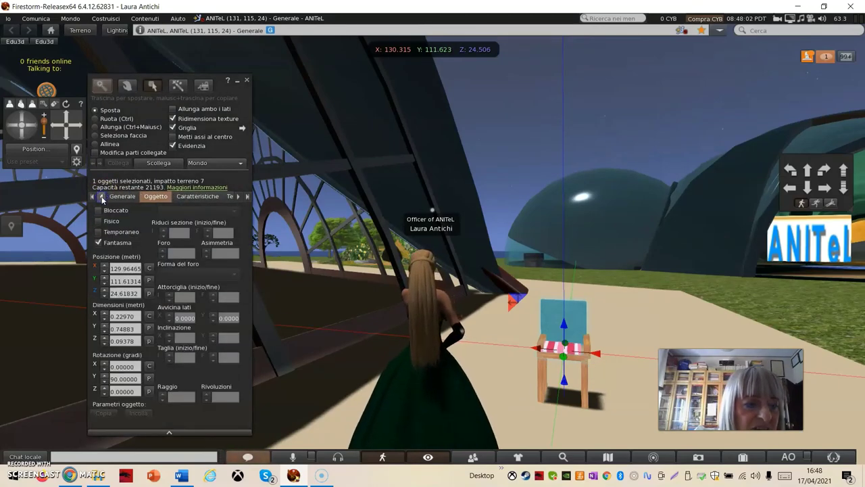
pyautogui.click(103, 197)
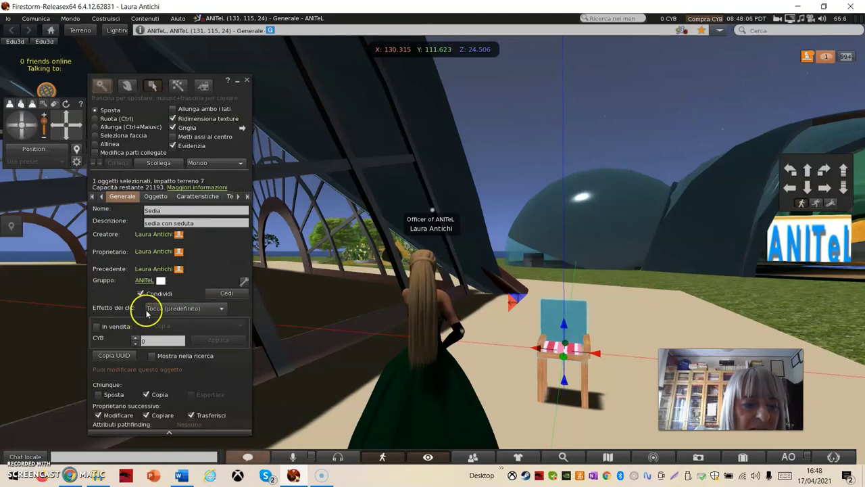
pyautogui.click(222, 310)
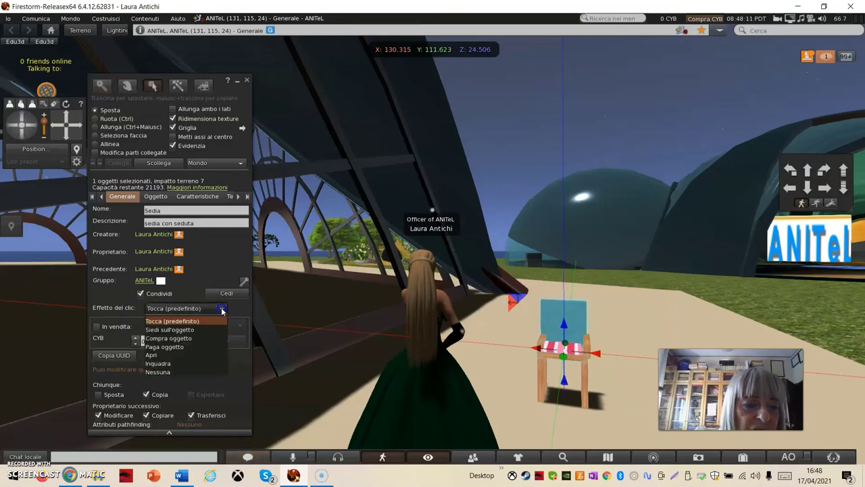
pyautogui.click(180, 330)
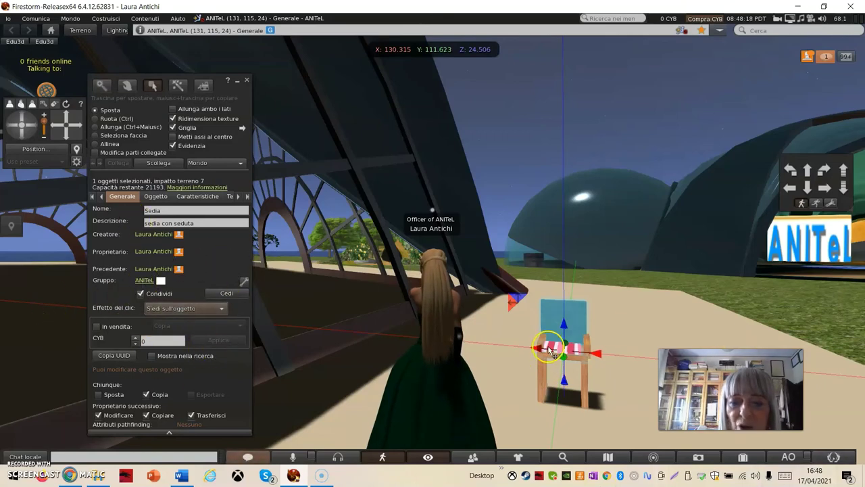
pyautogui.click(248, 81)
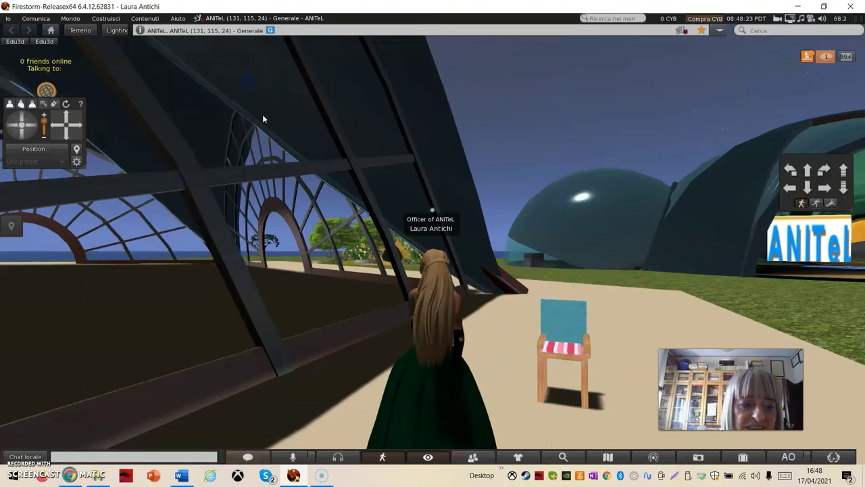
# Seat the avatar on the chair and turn it right and left to view the seated pose from both sides
pyautogui.click(566, 350)
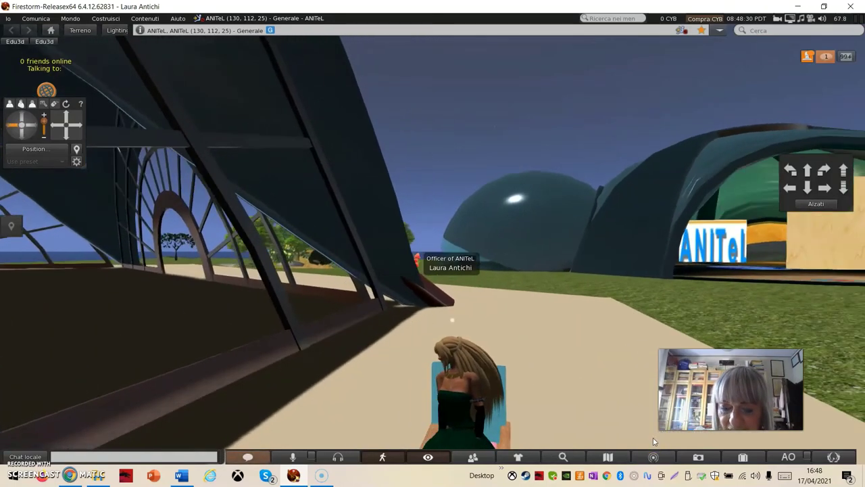
pyautogui.press('Right')
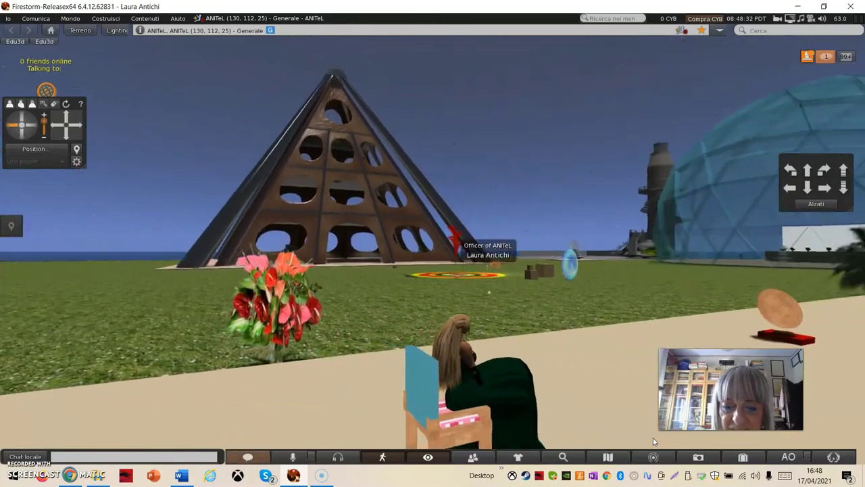
pyautogui.press('Left')
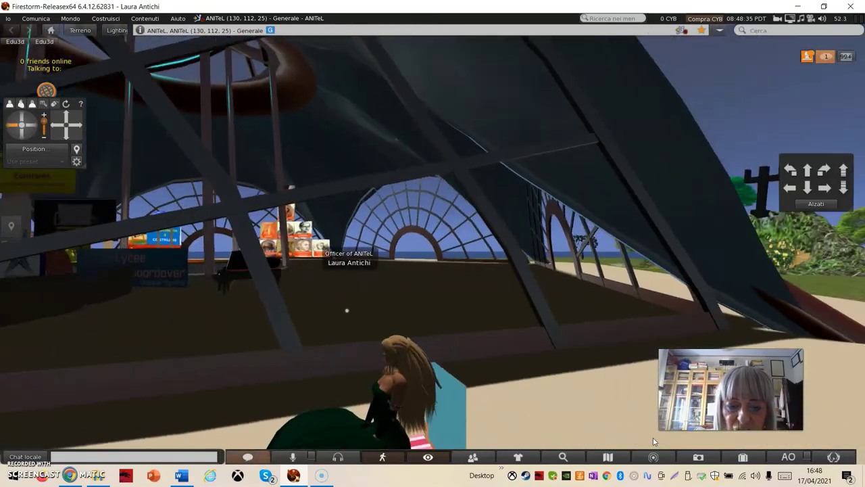
pyautogui.press('Left')
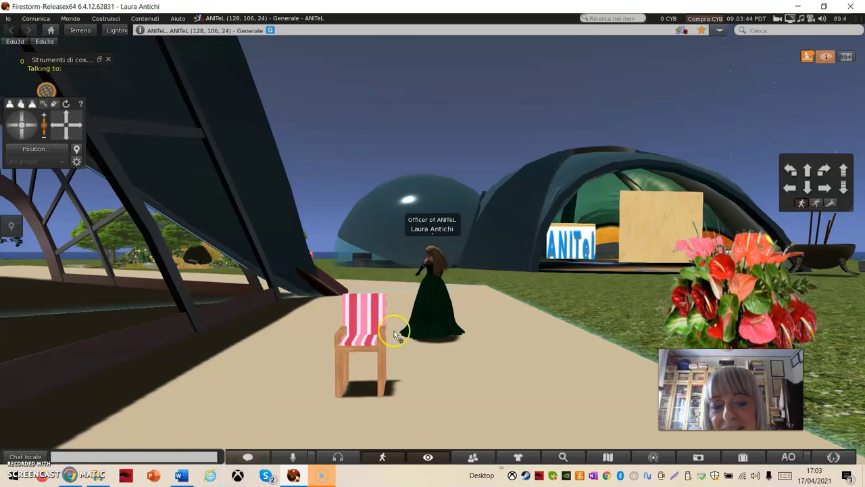
# Walk the avatar forward past the chair with the striped backrest and select the chair for editing
pyautogui.scroll(3, 397, 332)
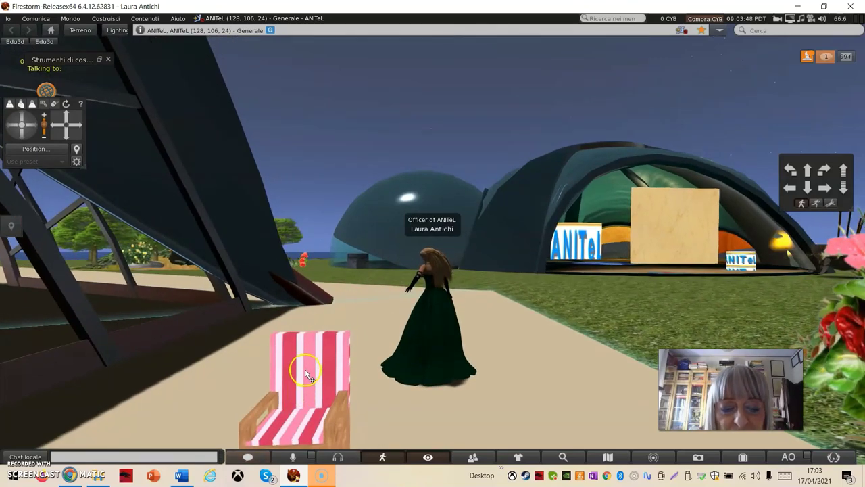
pyautogui.keyDown('alt'); pyautogui.moveTo(289, 357); pyautogui.dragTo(357, 372); pyautogui.keyUp('alt')
pyautogui.press('Escape')
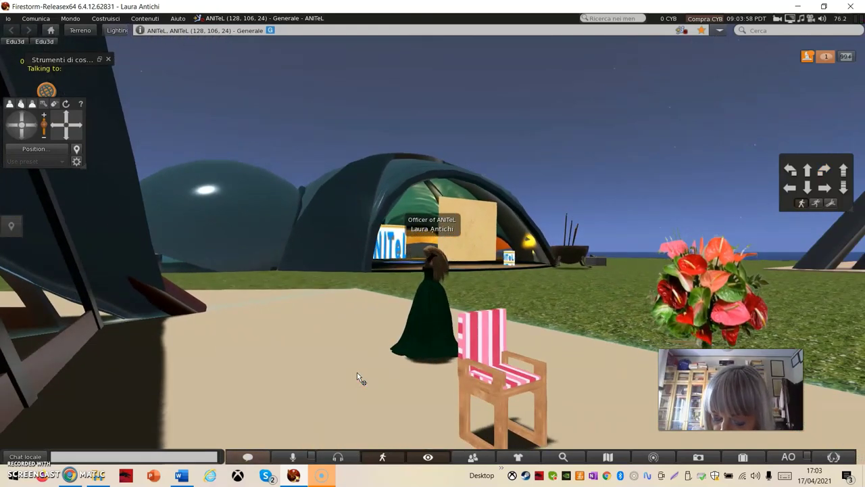
pyautogui.press('Left')
pyautogui.press('Left')
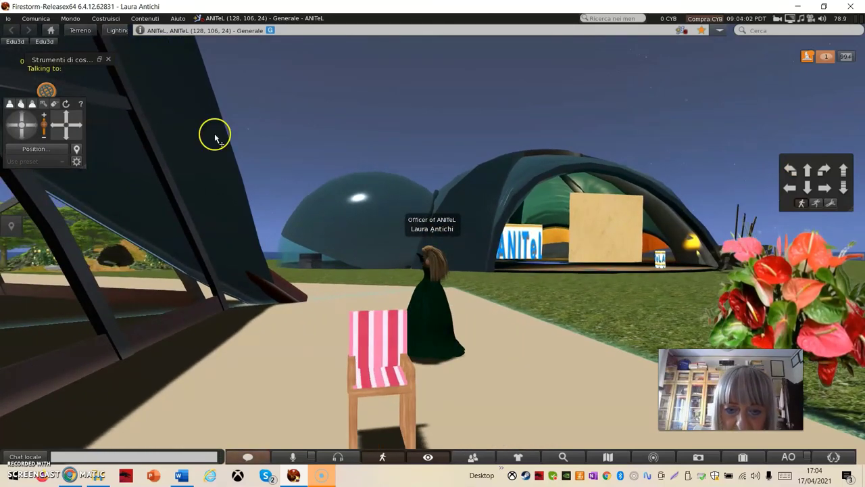
pyautogui.click(479, 369)
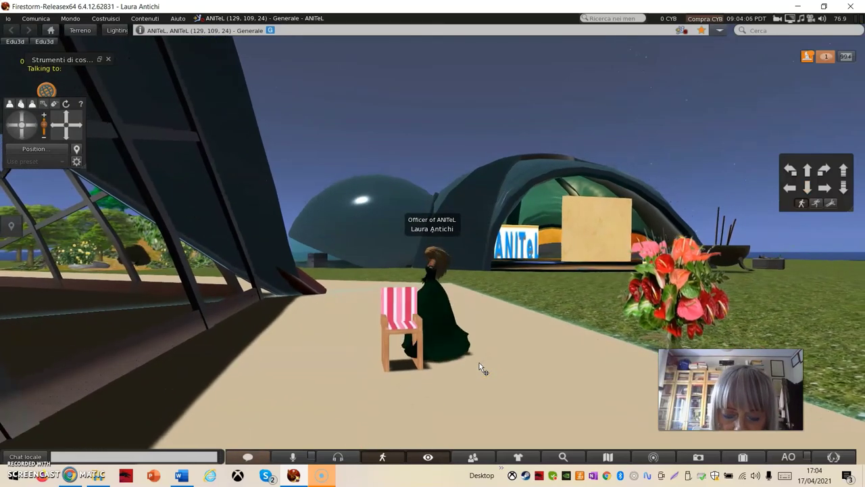
pyautogui.click(458, 359)
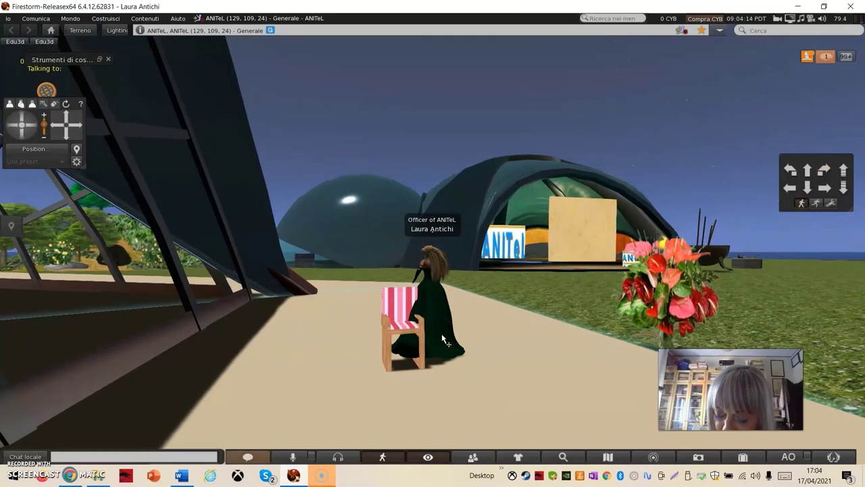
pyautogui.press('Up')
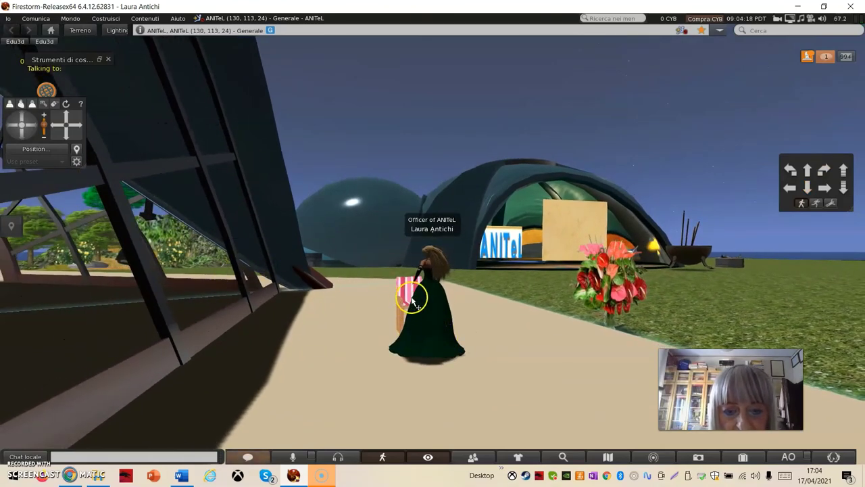
pyautogui.click(413, 303)
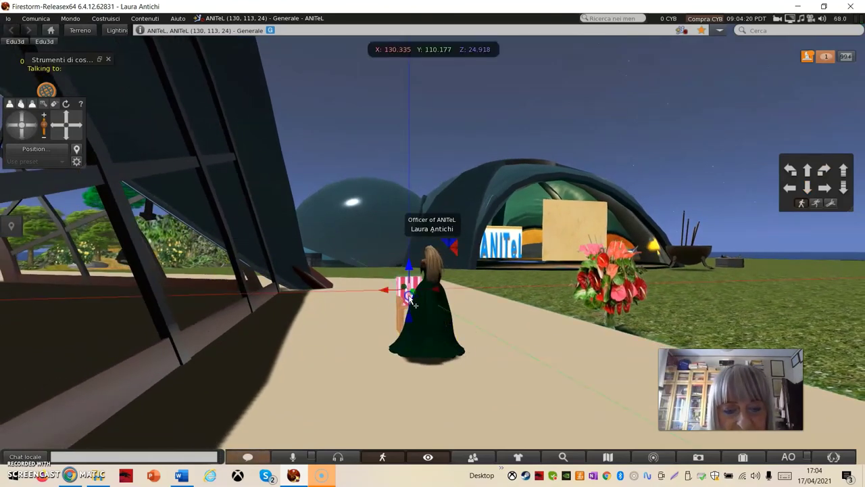
pyautogui.scroll(2, 566, 318)
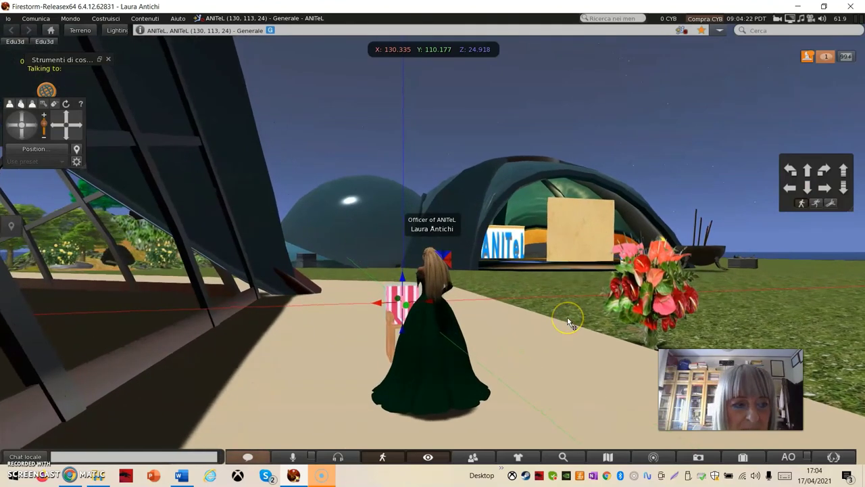